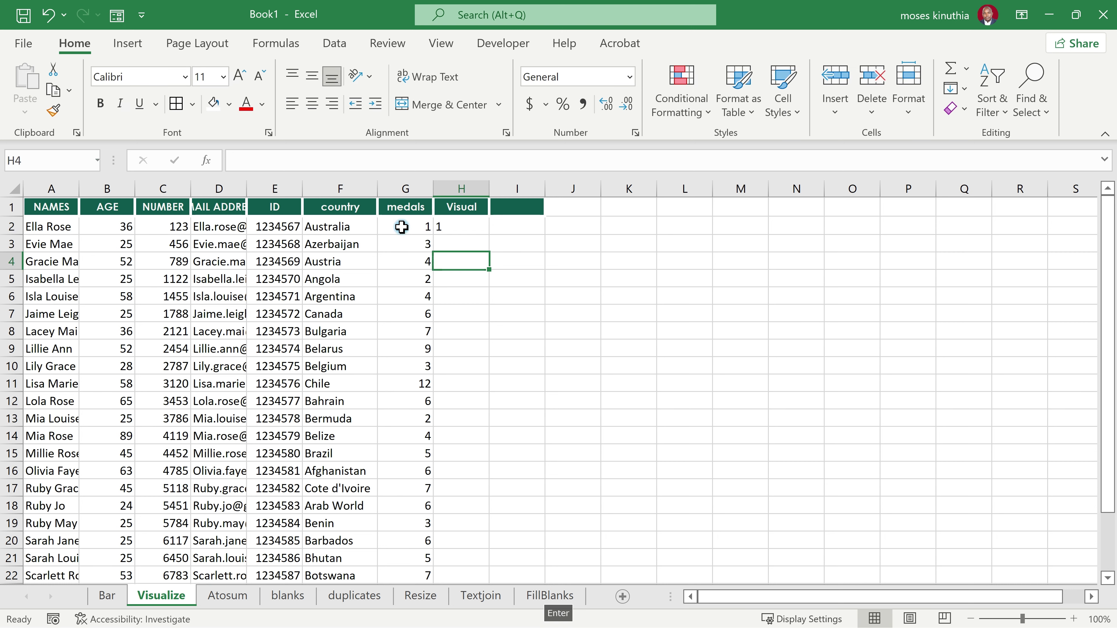
Step: Fill the REPT formula in H2 down the Visual column and auto-fit that column's width
left_click(476, 232)
double_click(491, 236)
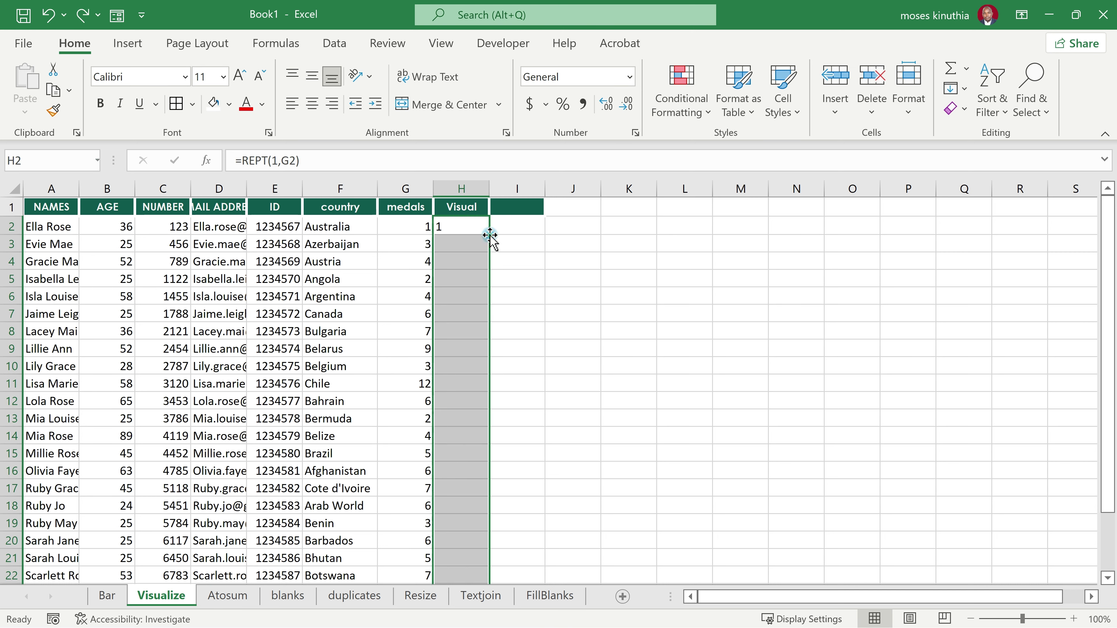
double_click(490, 188)
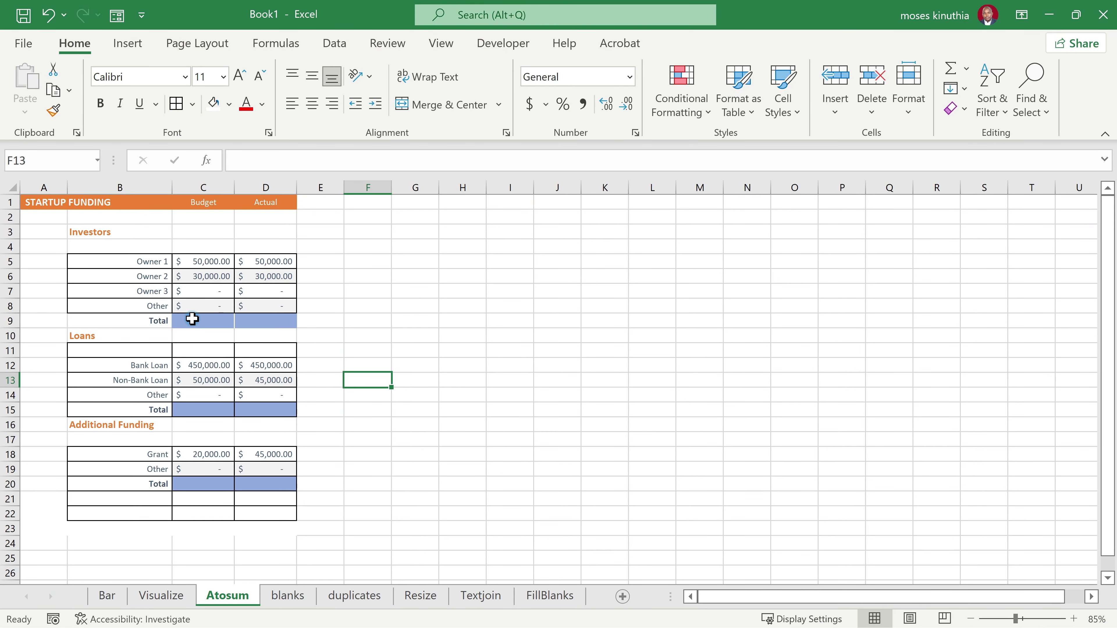
Step: Try totalling the Investors budget in C9 with =SUM(C5:C8), and undo the entry
left_click(209, 318)
type("=")
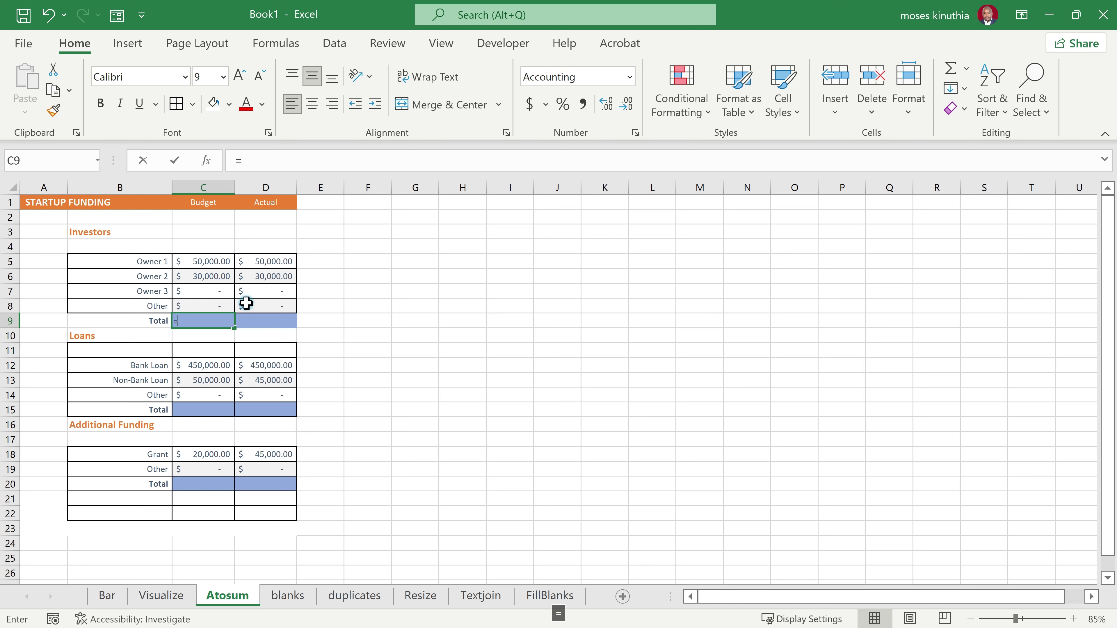
type("sum")
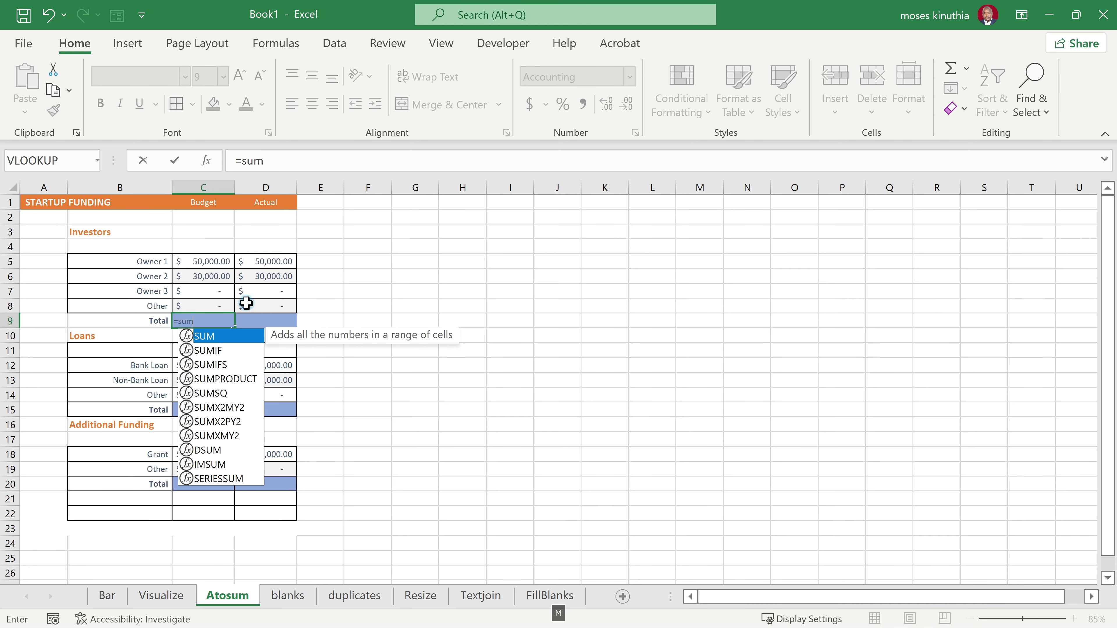
type("(")
left_click_drag(203, 263, 216, 305)
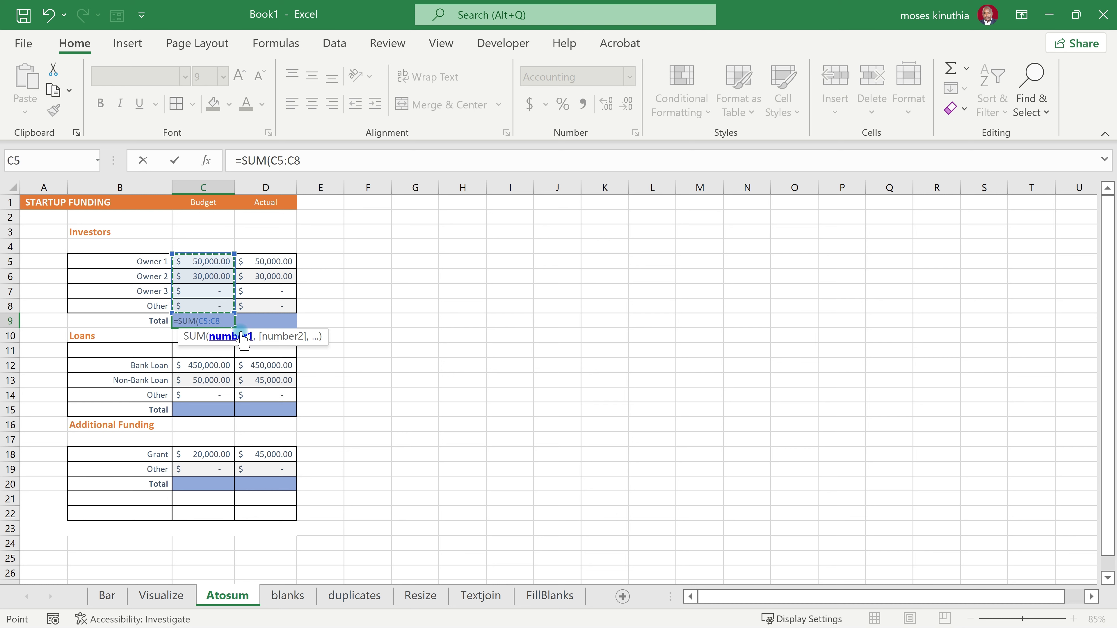
type(")")
key("Return")
key("Up")
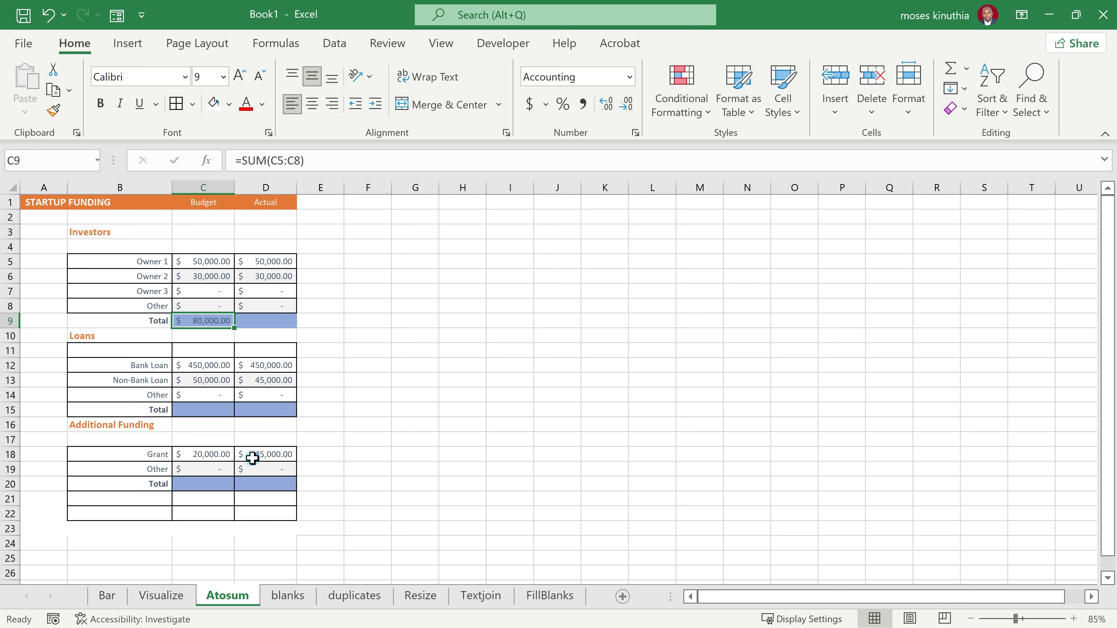
key("ctrl+z")
Step: Select C5:D8, C12:D14 and C18:D19 together and AutoSum them into the Total rows of all three funding sections
left_click_drag(207, 261, 255, 306)
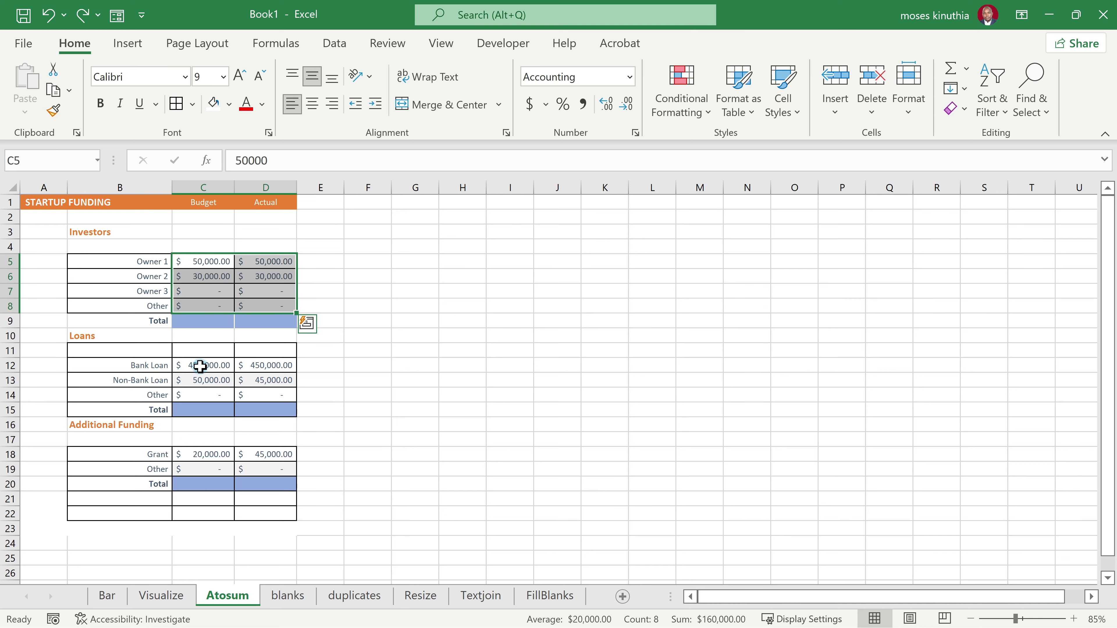
left_click_drag(190, 367, 259, 399)
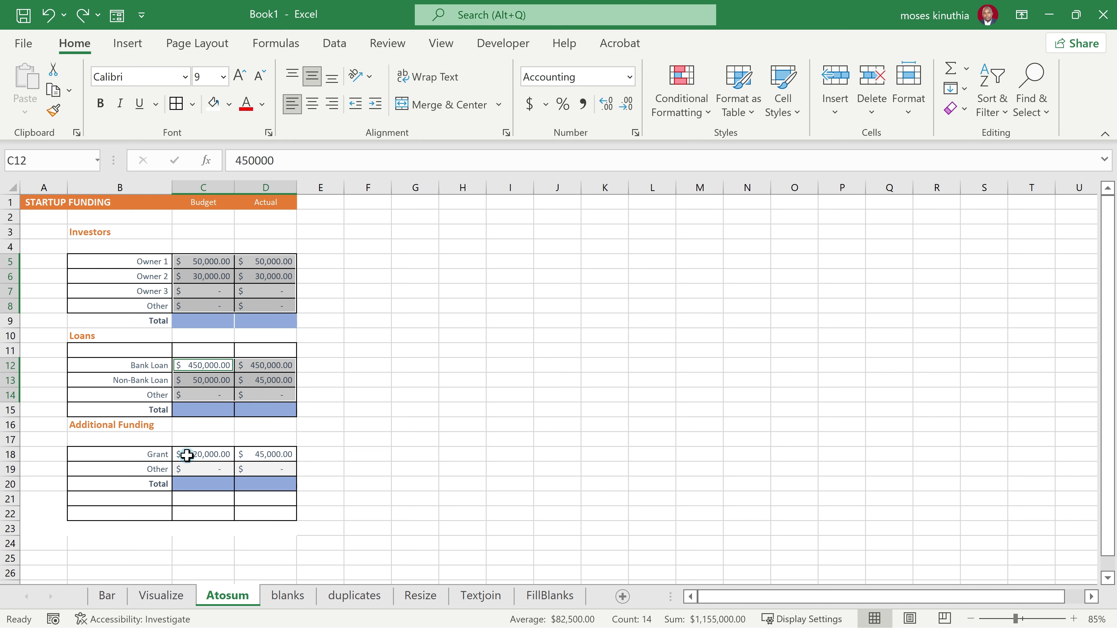
left_click_drag(186, 452, 262, 473)
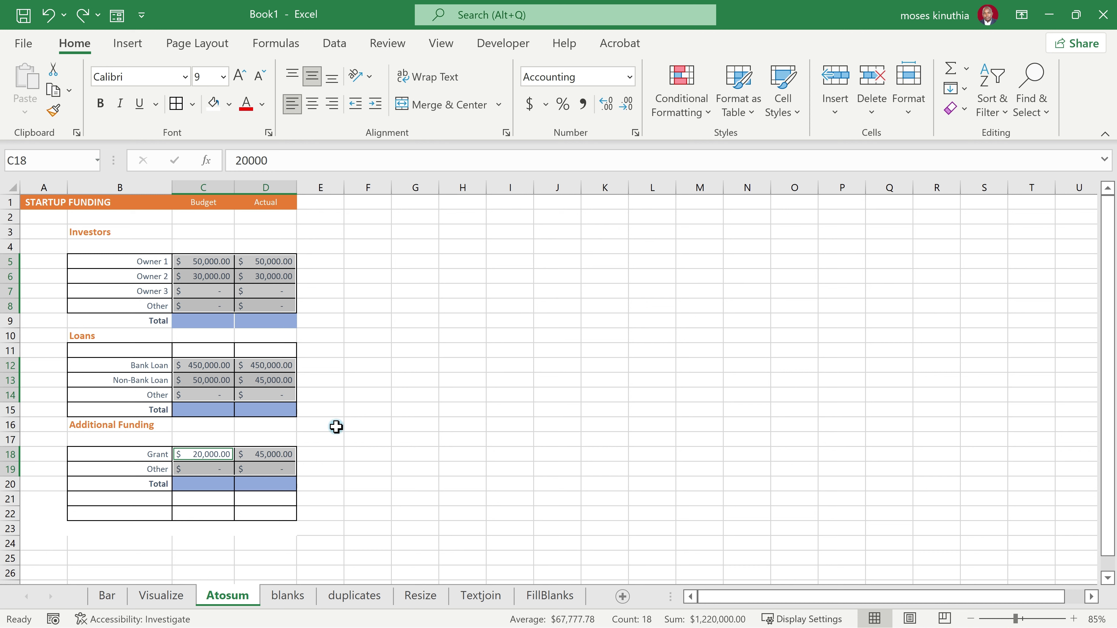
key("alt+equal")
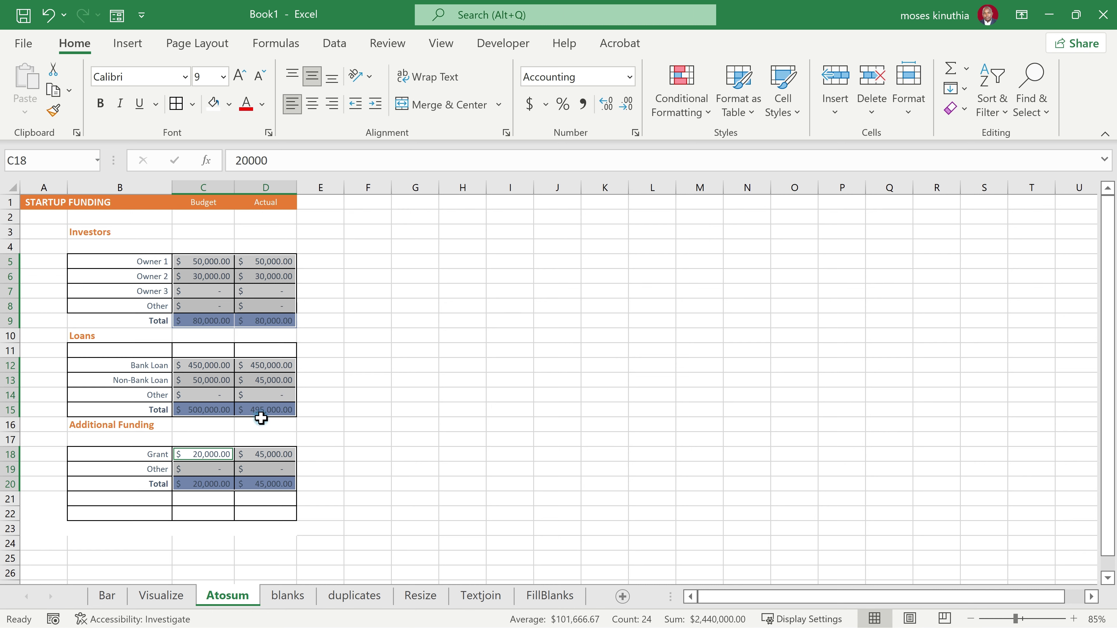
left_click(257, 430)
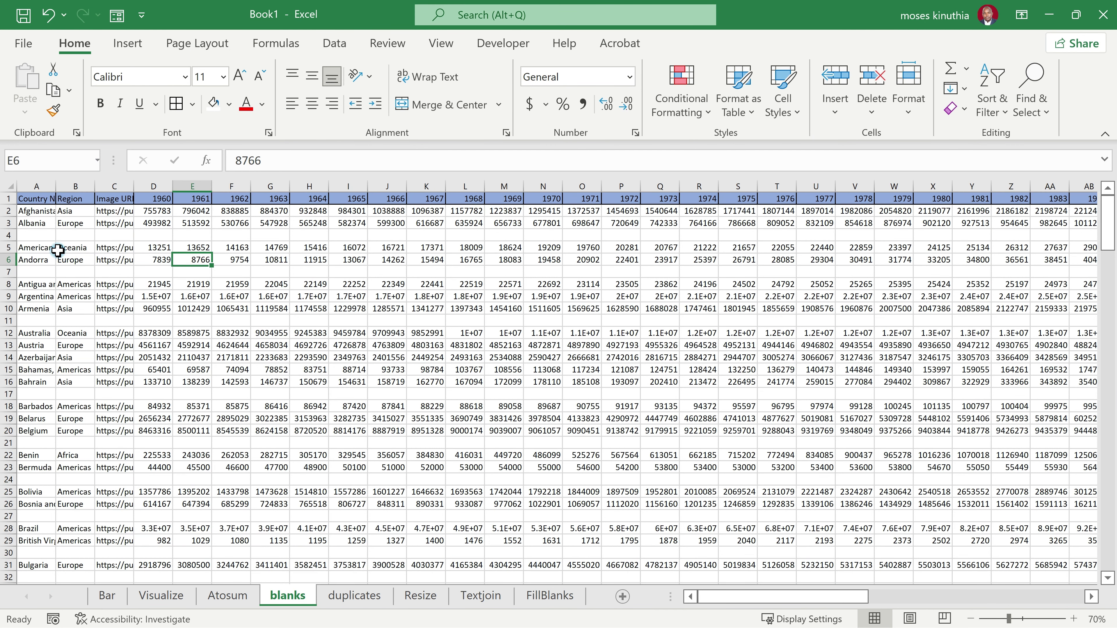
Step: Try deleting the blank rows below Albania and Andorra one at a time, and undo both deletions
right_click(9, 235)
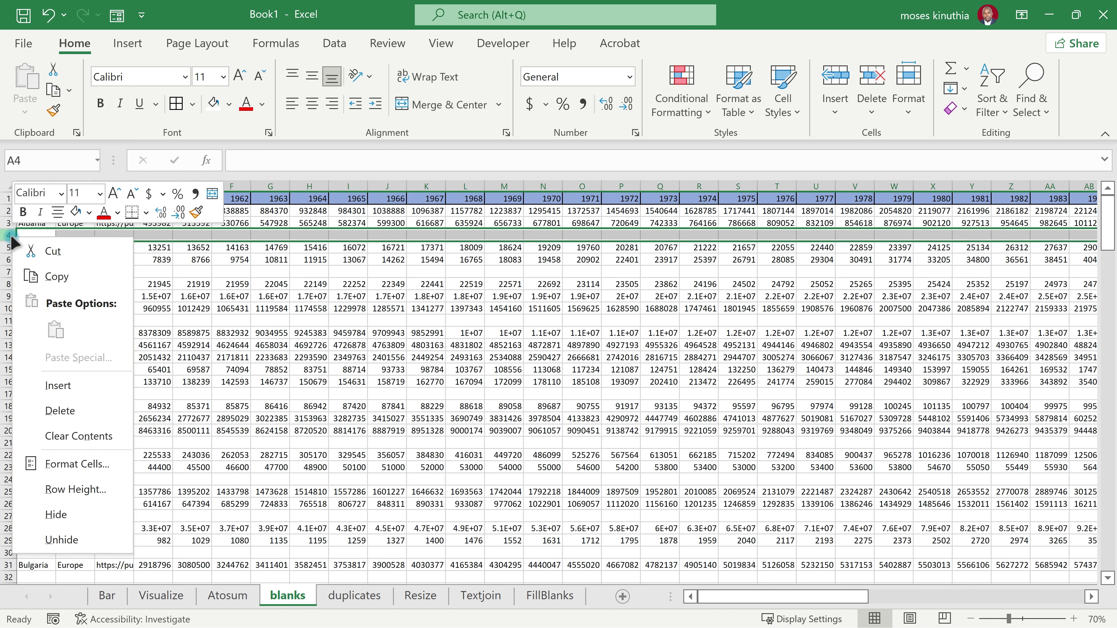
left_click(56, 410)
right_click(8, 260)
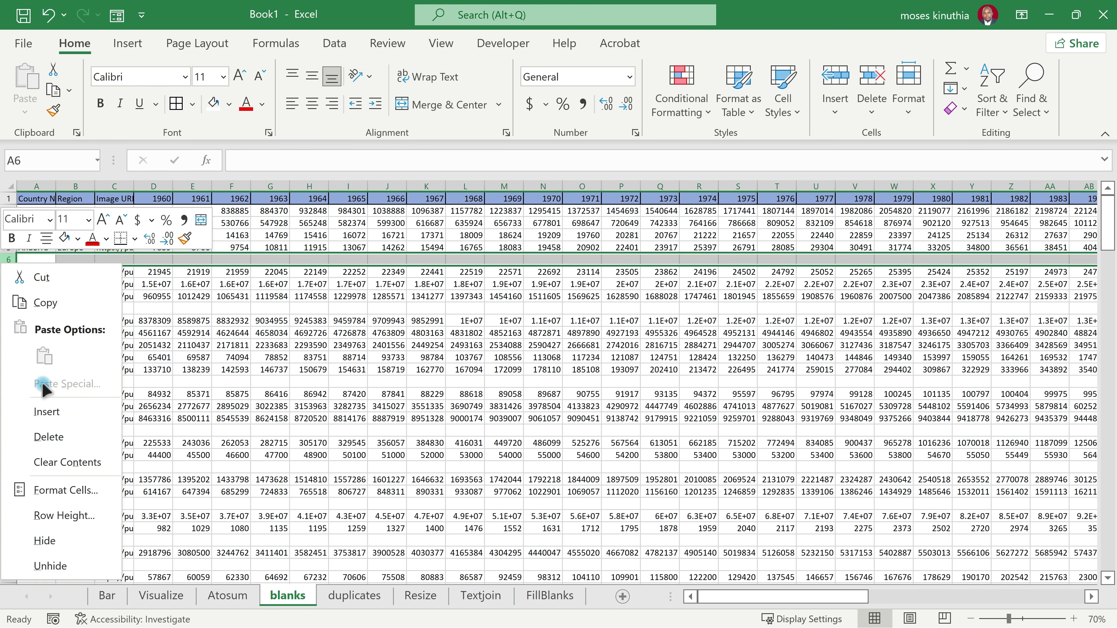
left_click(50, 431)
key("ctrl+z")
key("ctrl+z")
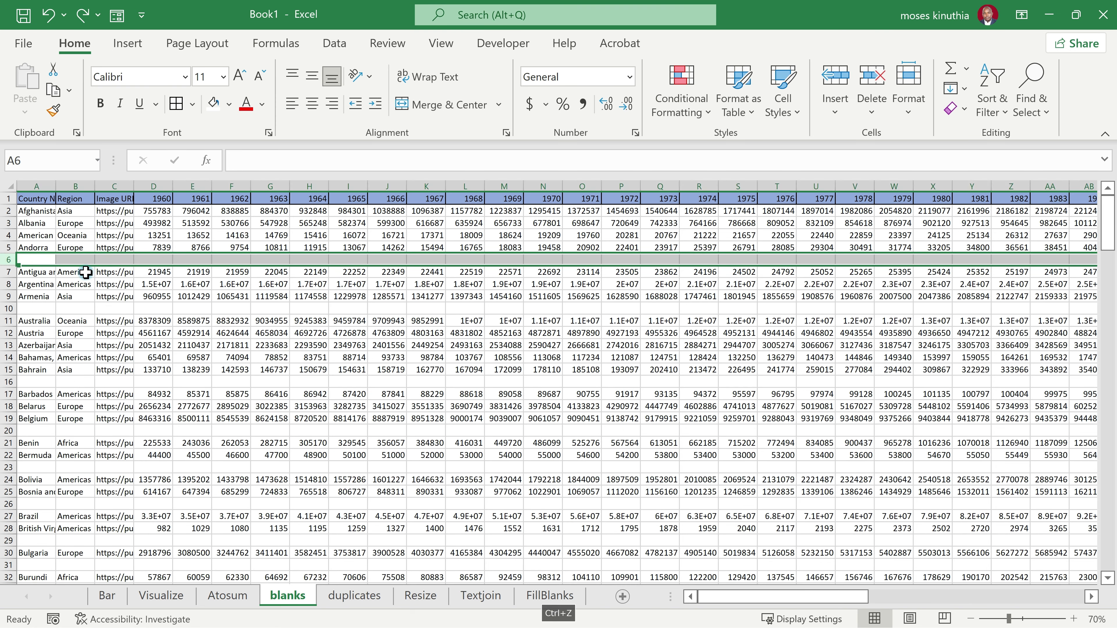
left_click(142, 346)
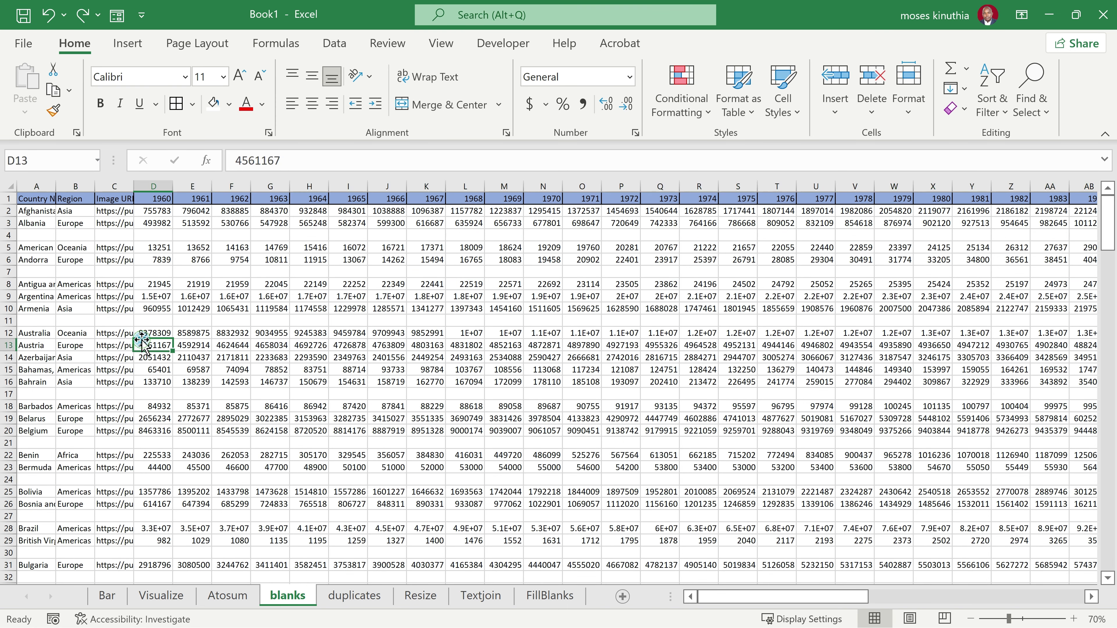
Step: Select all blank cells in the whole blanks sheet with Go To Special and delete them, shifting cells up
left_click(10, 184)
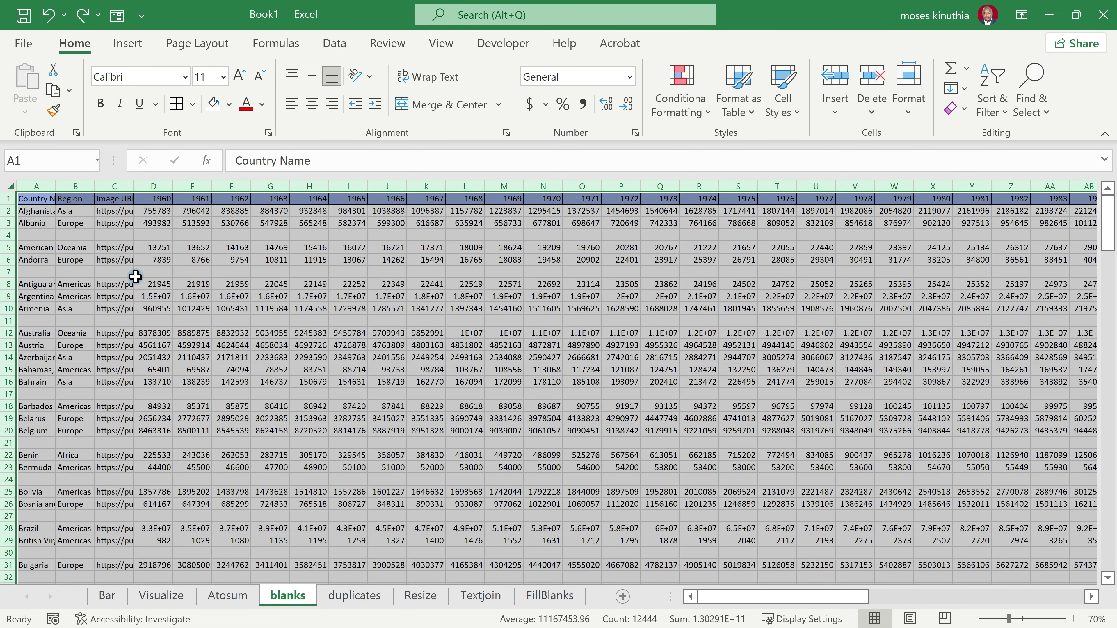
key("ctrl+g")
left_click_drag(529, 205, 200, 257)
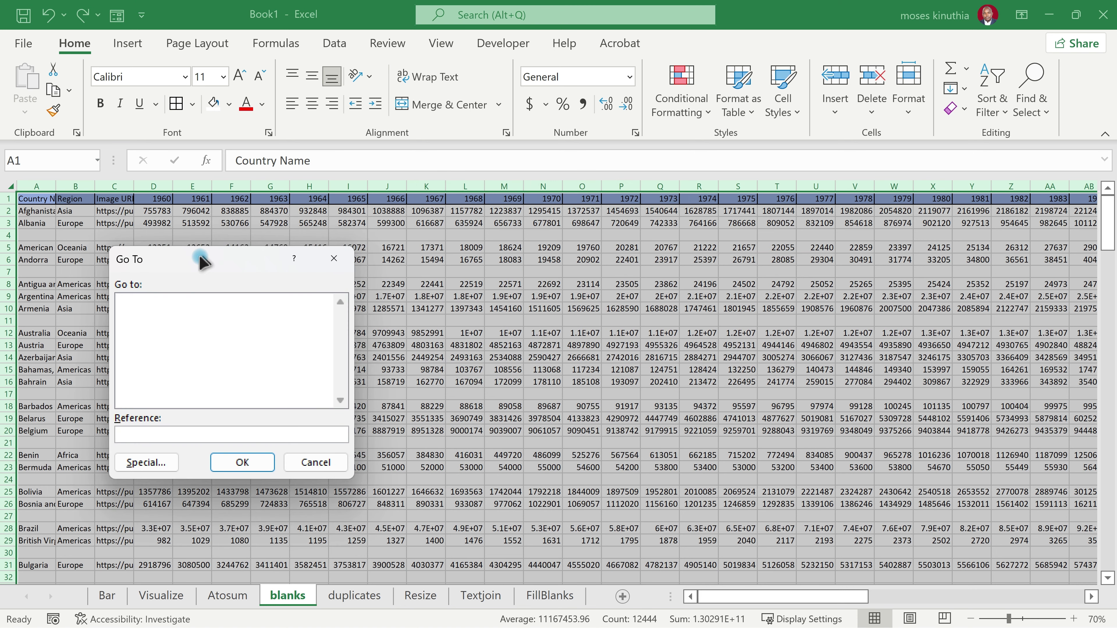
left_click(145, 467)
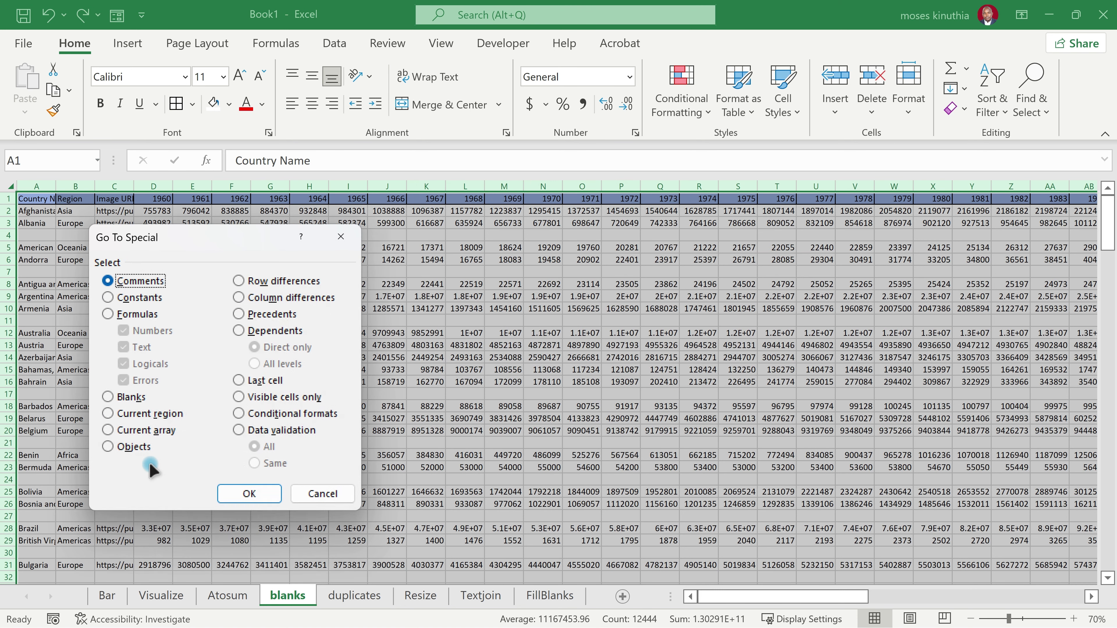
left_click(109, 398)
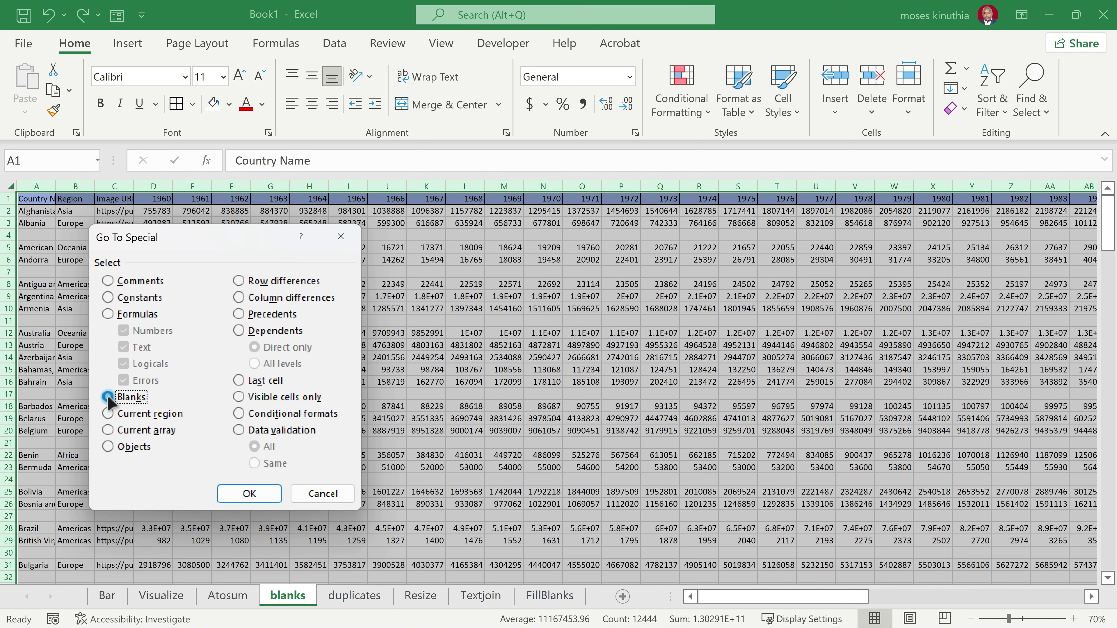
left_click(249, 493)
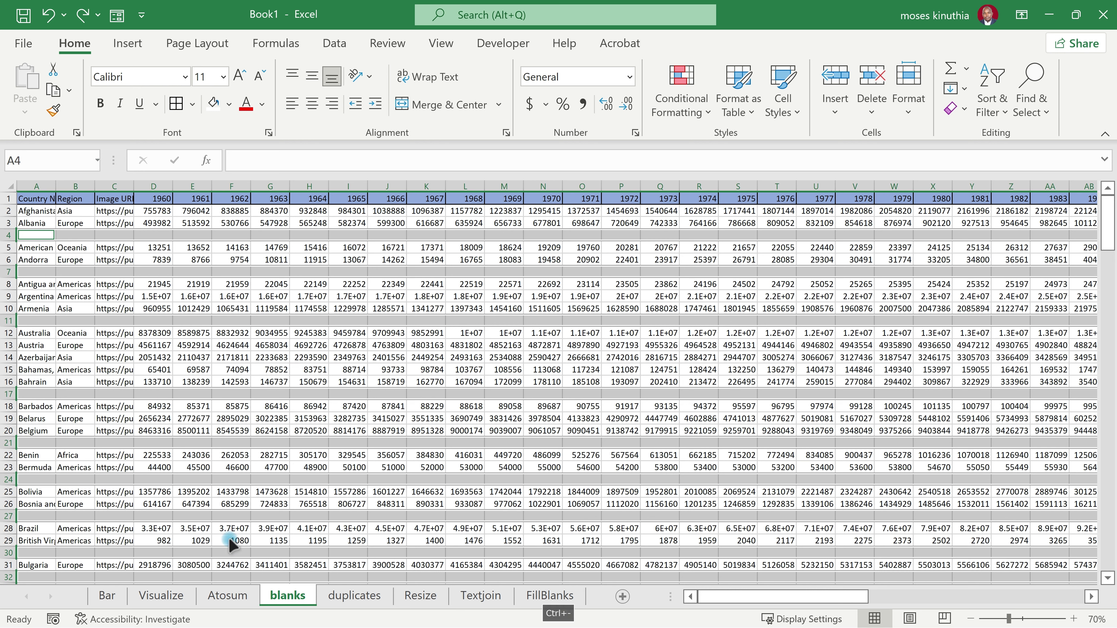
key("ctrl+minus")
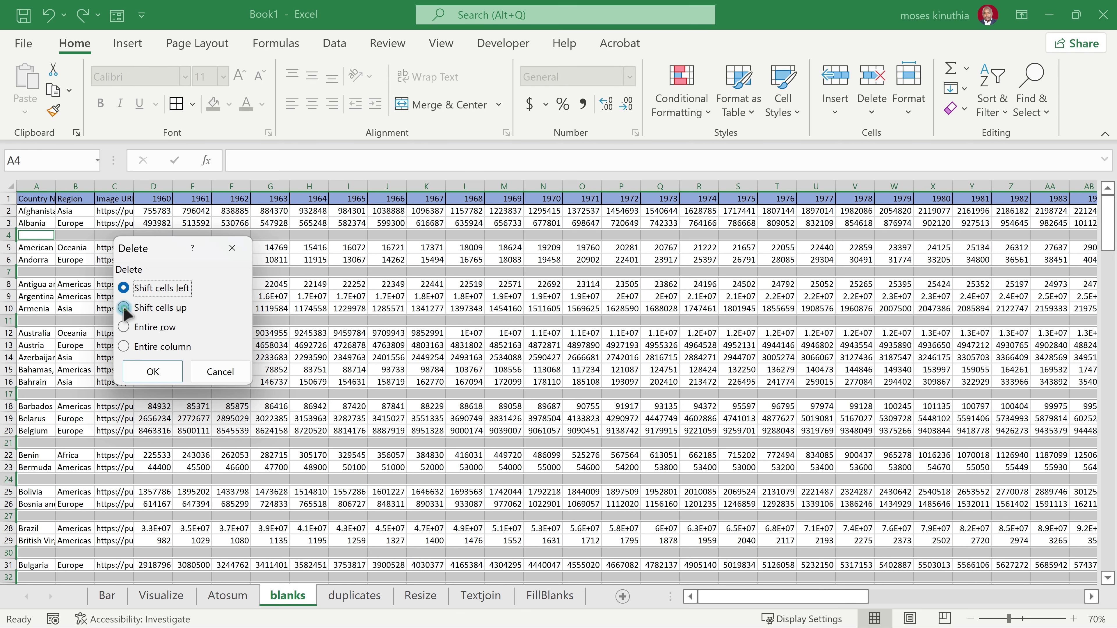
left_click(127, 308)
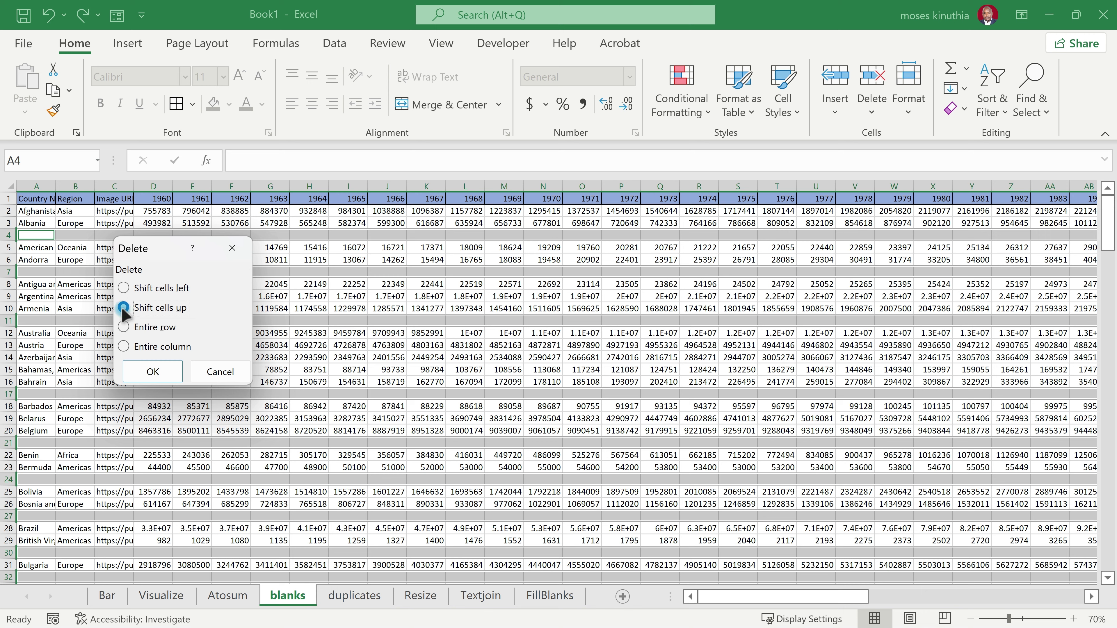
left_click(152, 372)
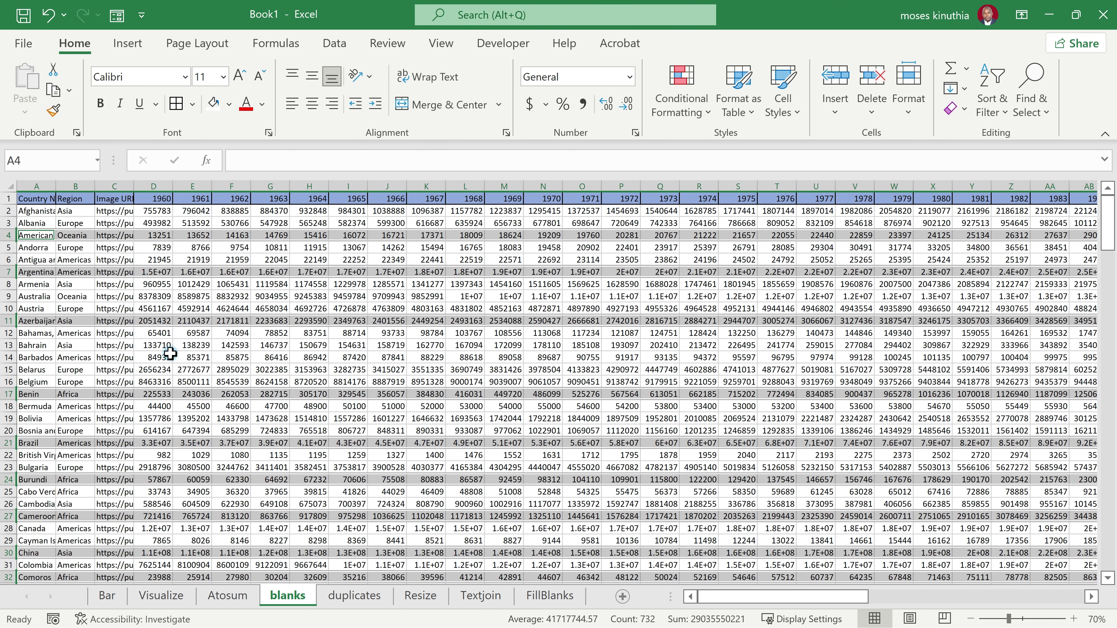
left_click(170, 353)
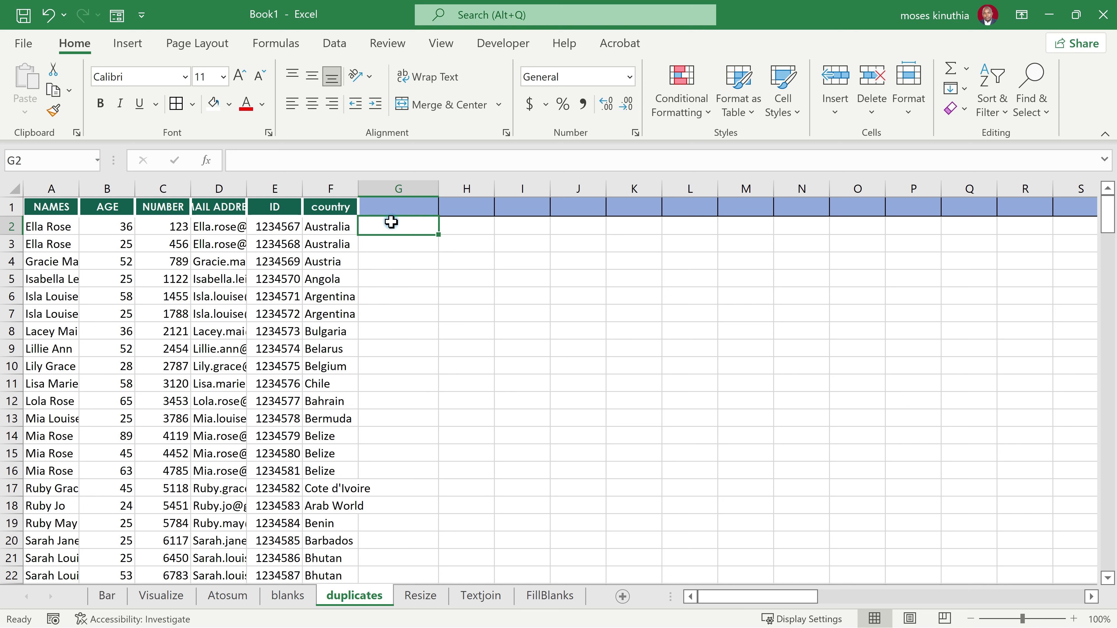
Step: Enter =UNIQUE(A2:A26) in G2 to list the NAMES column without duplicates
type("=")
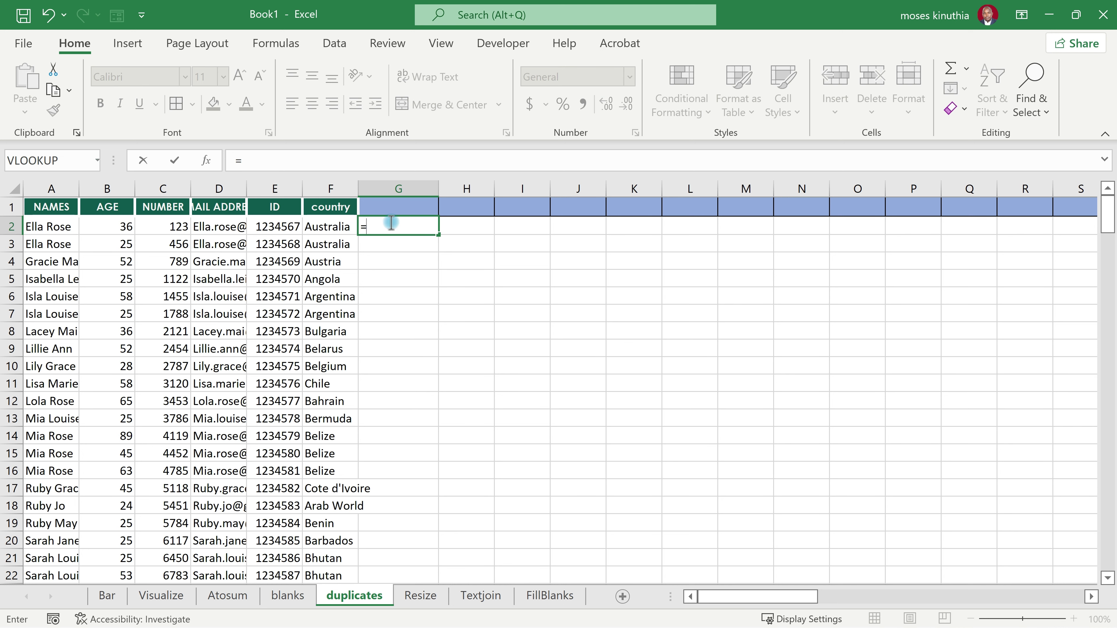
type("uniqu")
key("Tab")
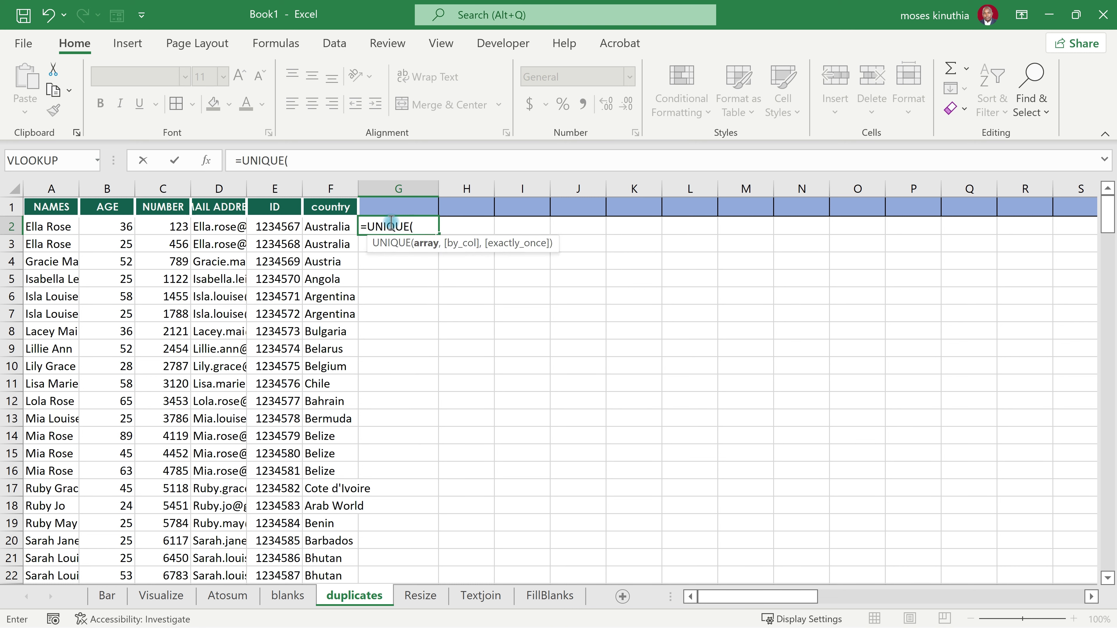
left_click(30, 227)
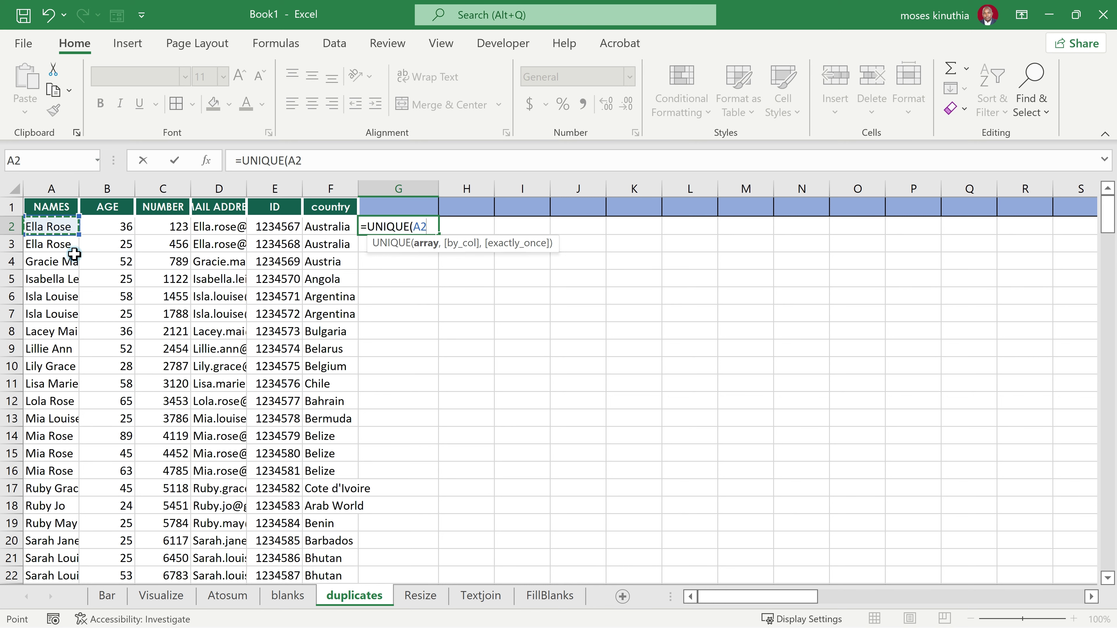
key("ctrl+shift+Down")
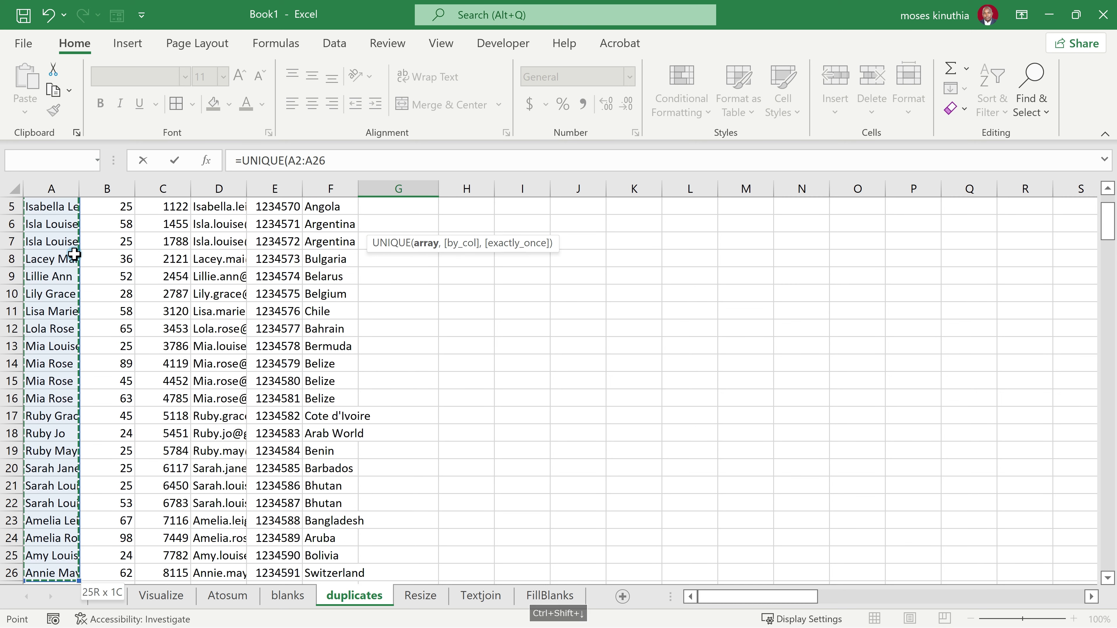
scroll(74, 254, "up", 2)
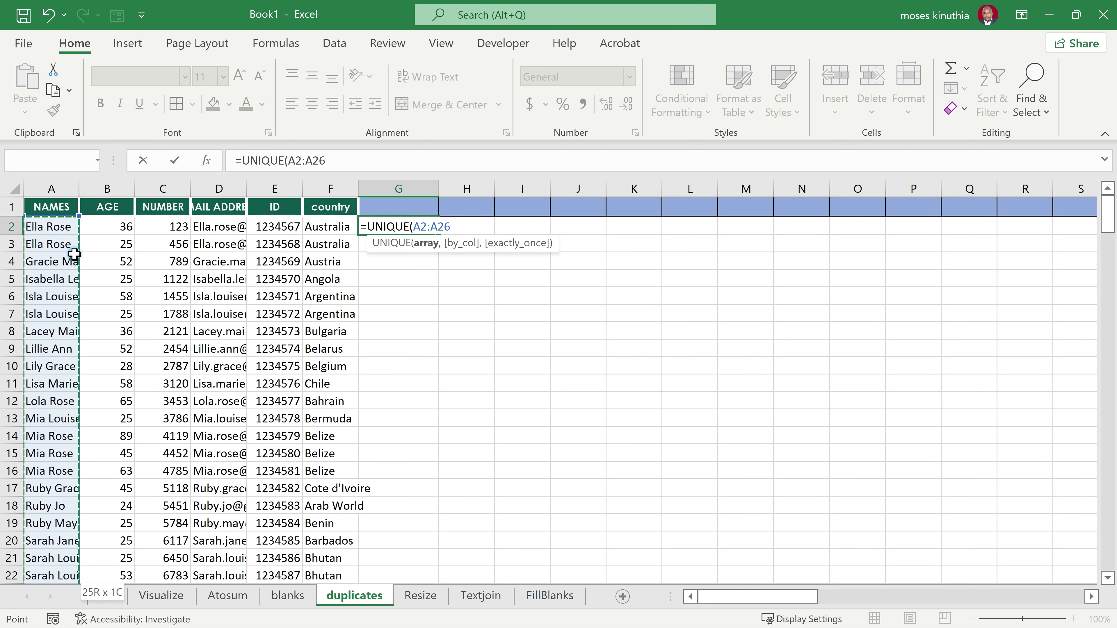
type(")")
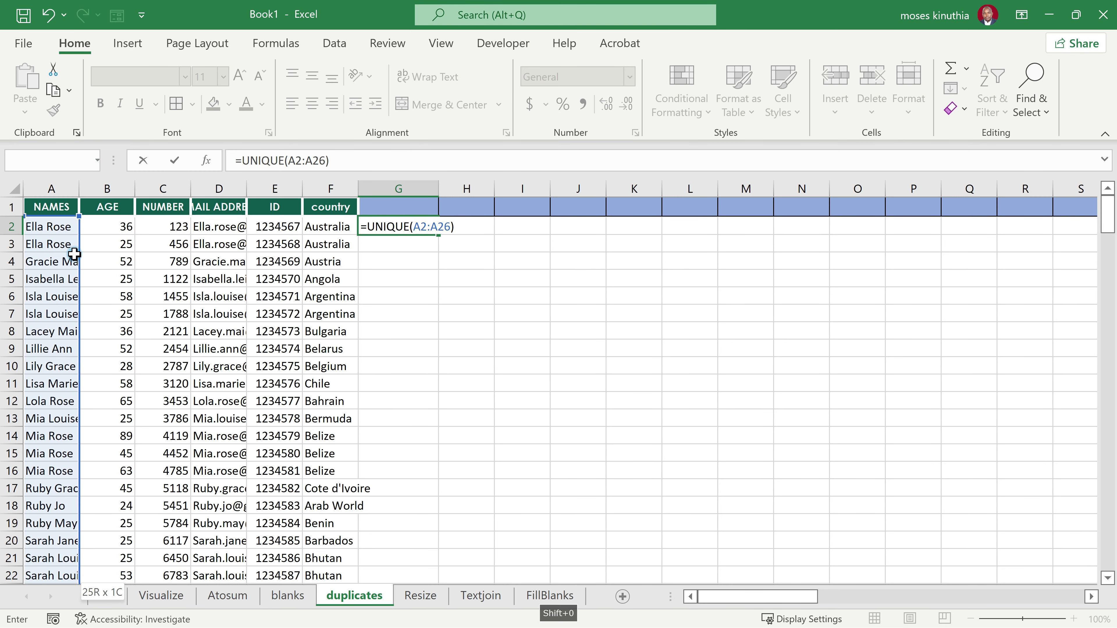
key("Return")
left_click(459, 453)
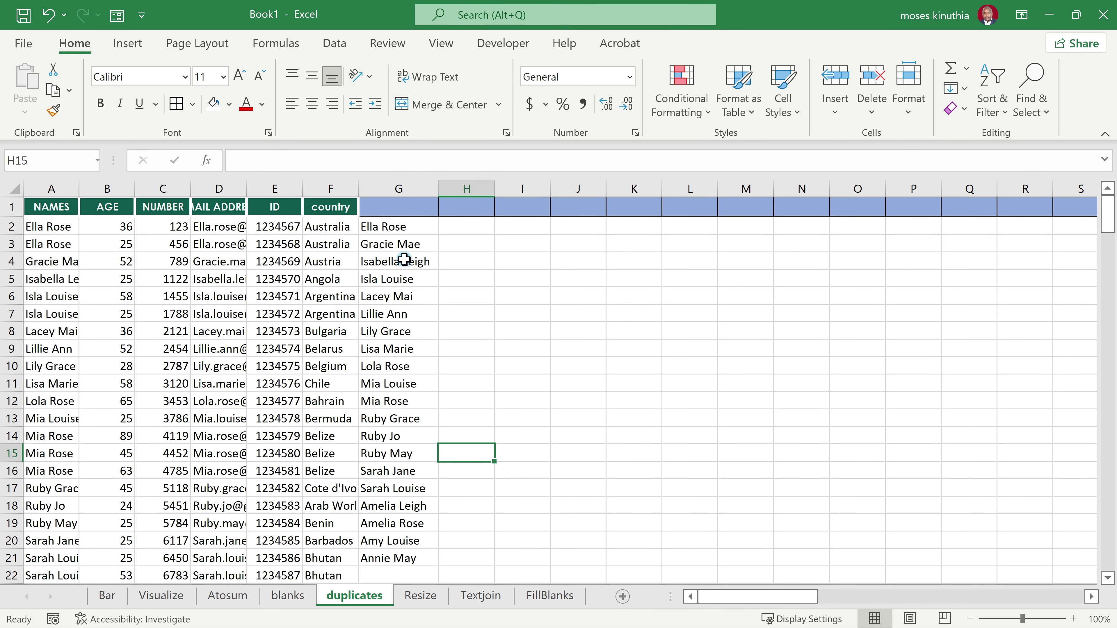
left_click_drag(379, 226, 382, 503)
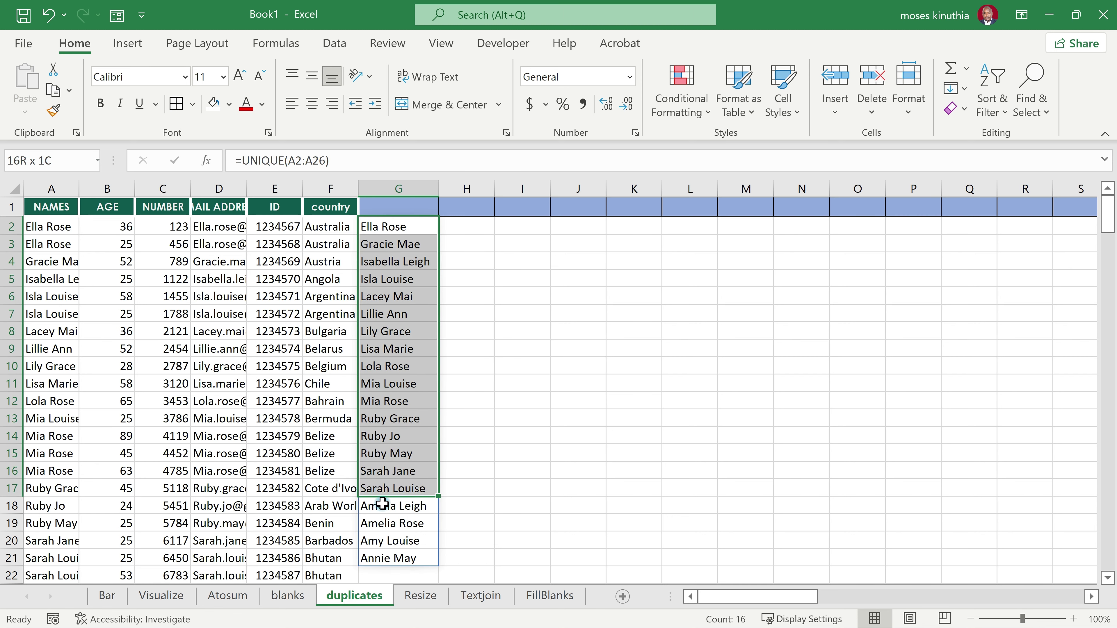
left_click(461, 400)
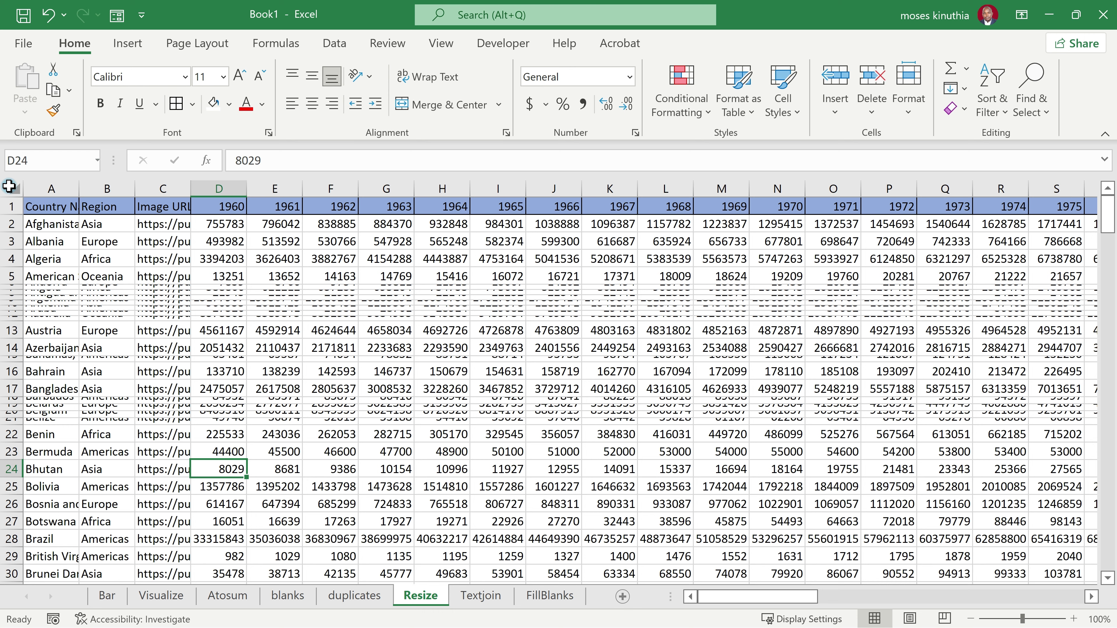
Step: Select the entire Resize sheet and auto-fit the height of all rows
left_click(8, 187)
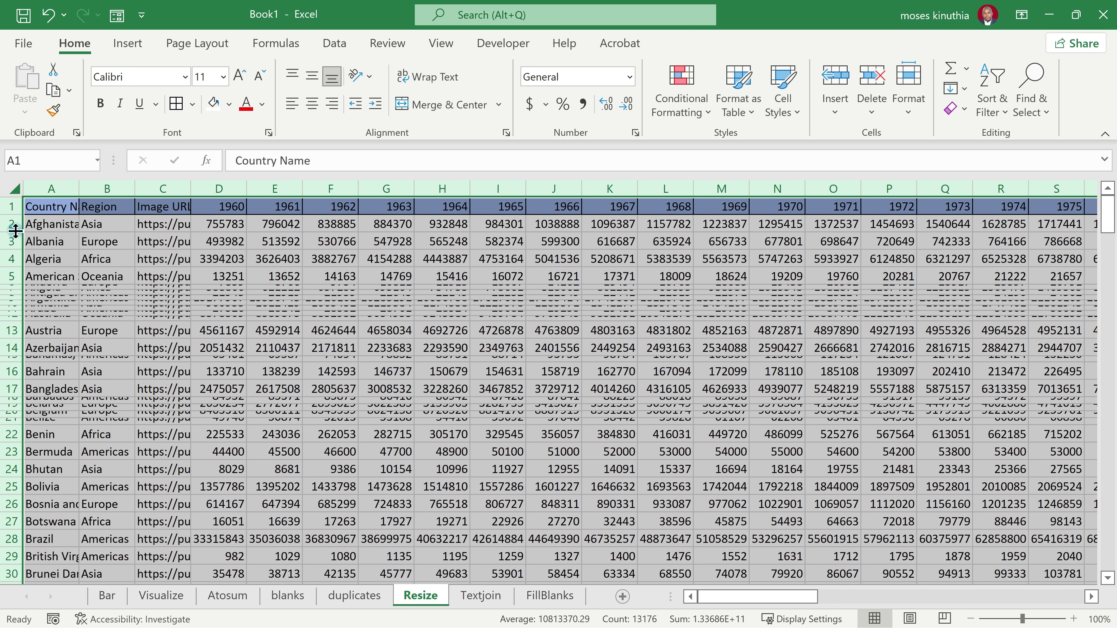
left_click_drag(16, 232, 15, 233)
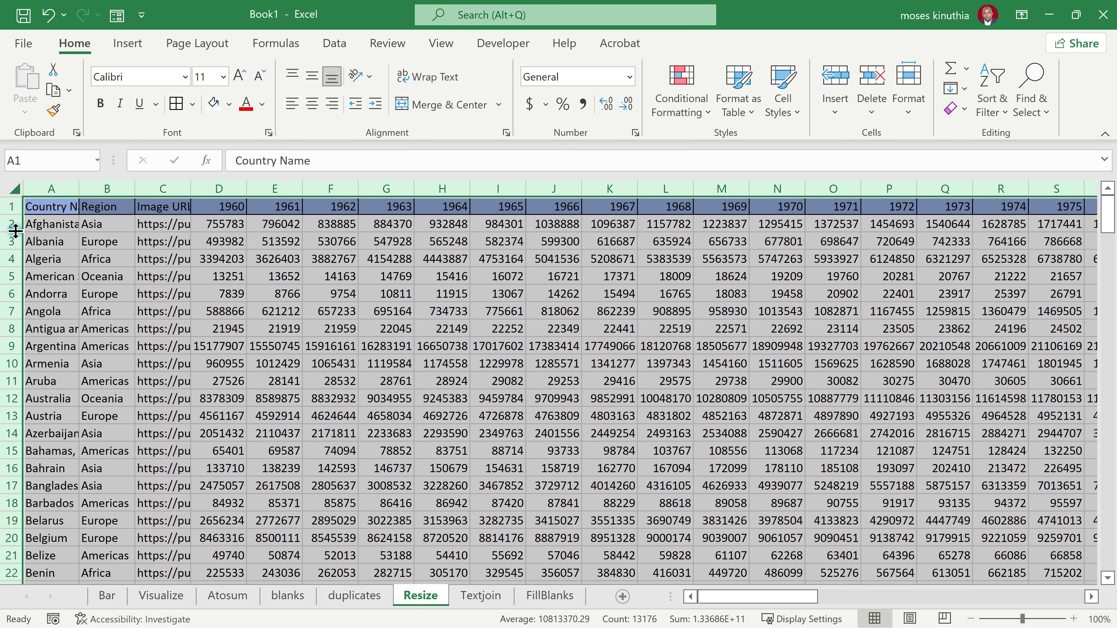
Step: Auto-fit the width of all columns on the Resize sheet, and undo both the column-width and row-height adjustments
double_click(79, 188)
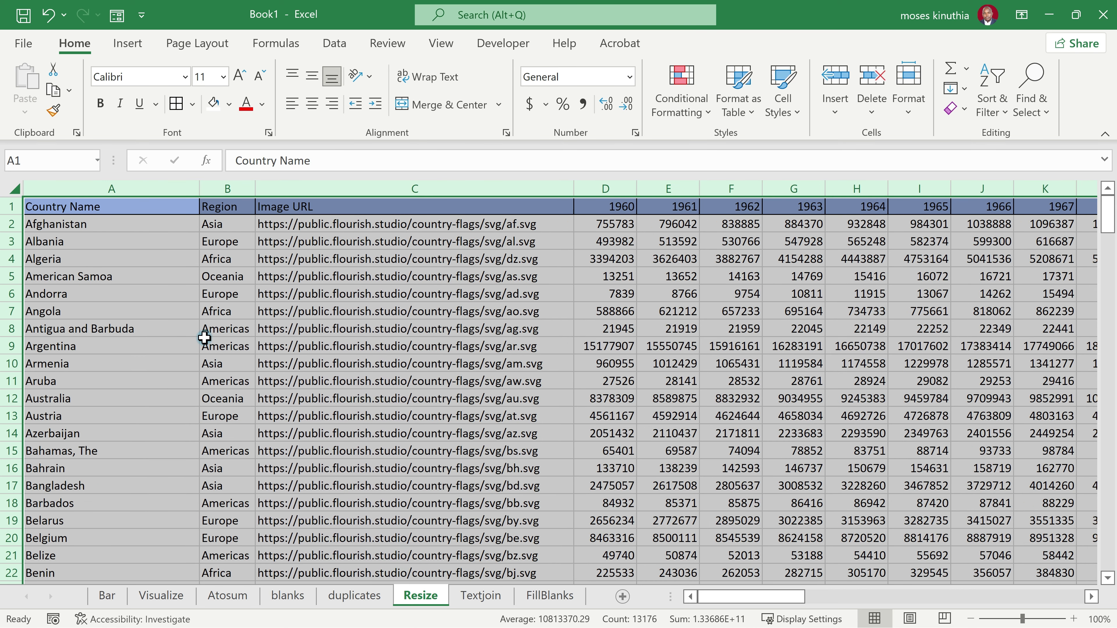
key("ctrl+z")
key("ctrl+z")
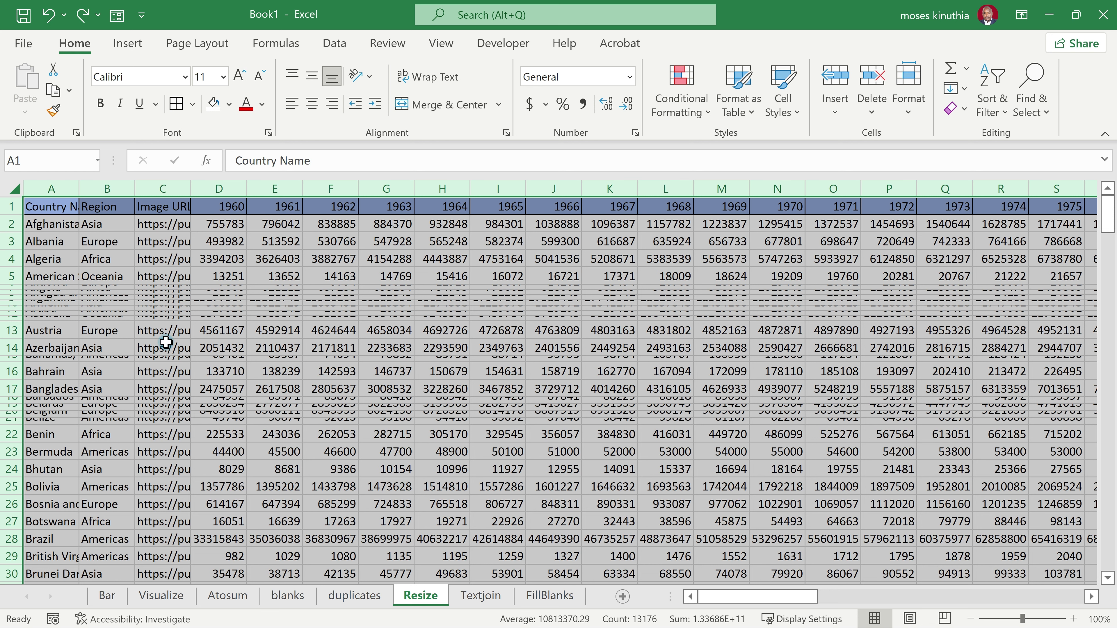
Step: Auto-fit all column widths and all row heights of the selected Resize sheet with the AutoFit commands
key("alt")
key("h")
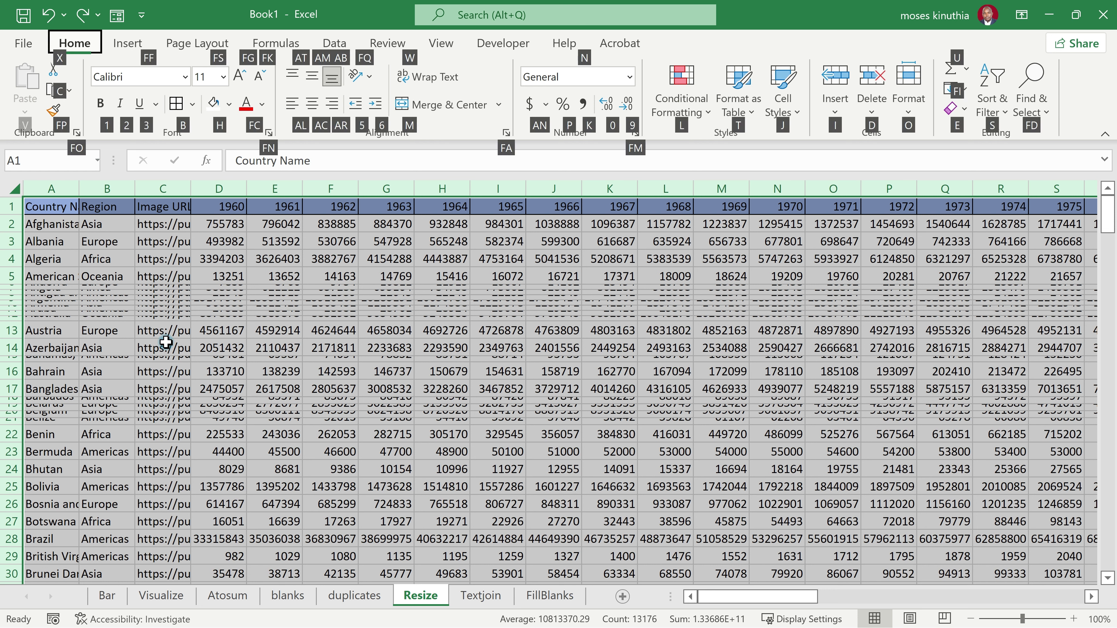
key("o")
key("i")
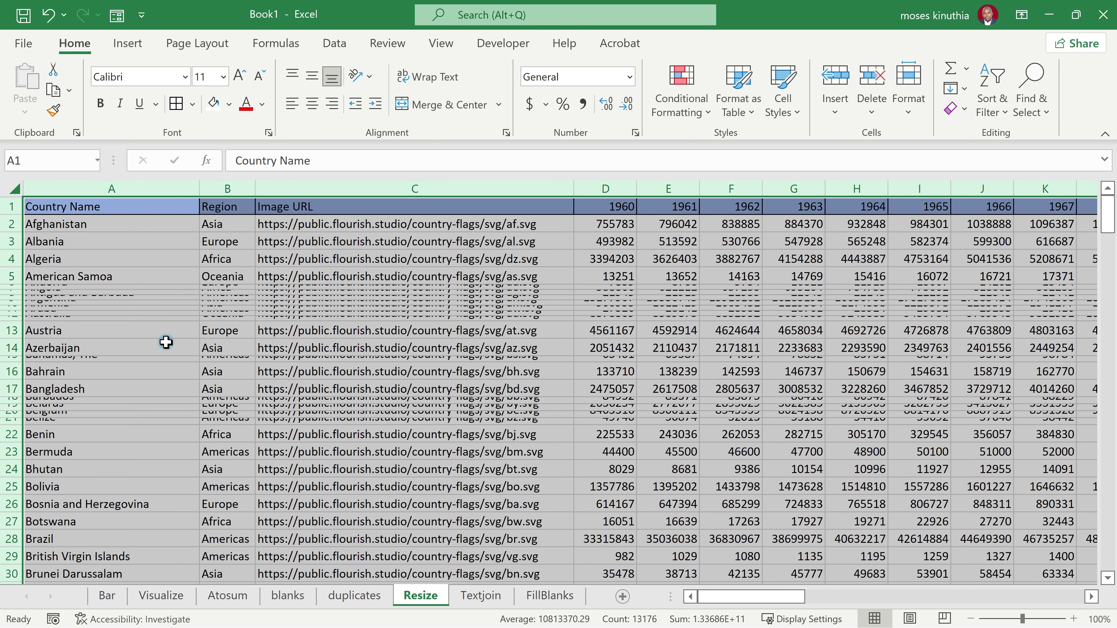
key("alt")
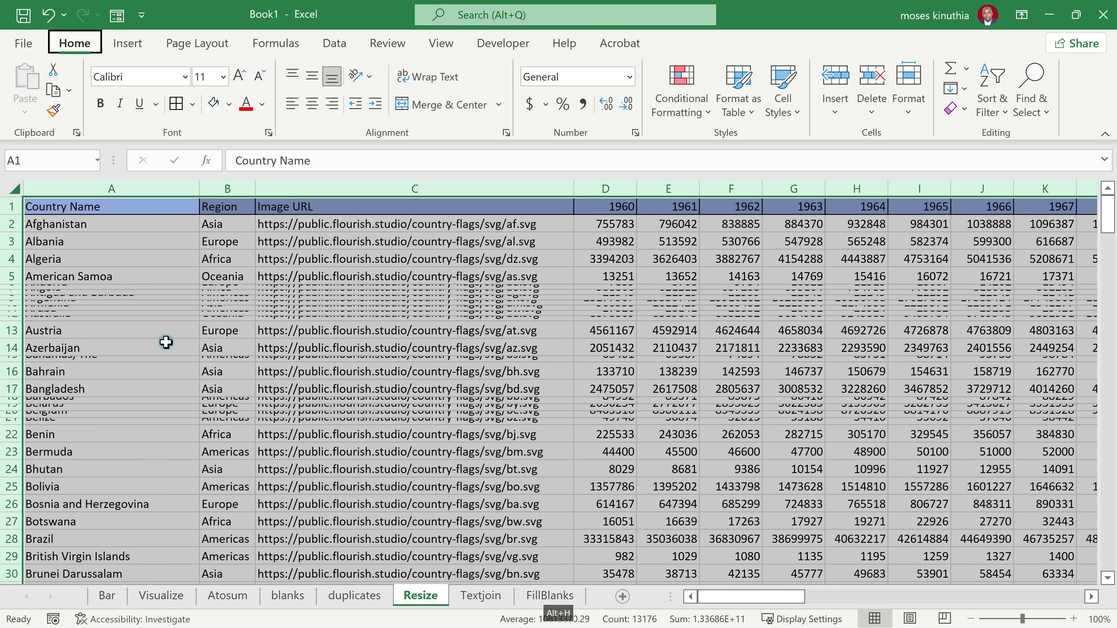
key("h")
key("o")
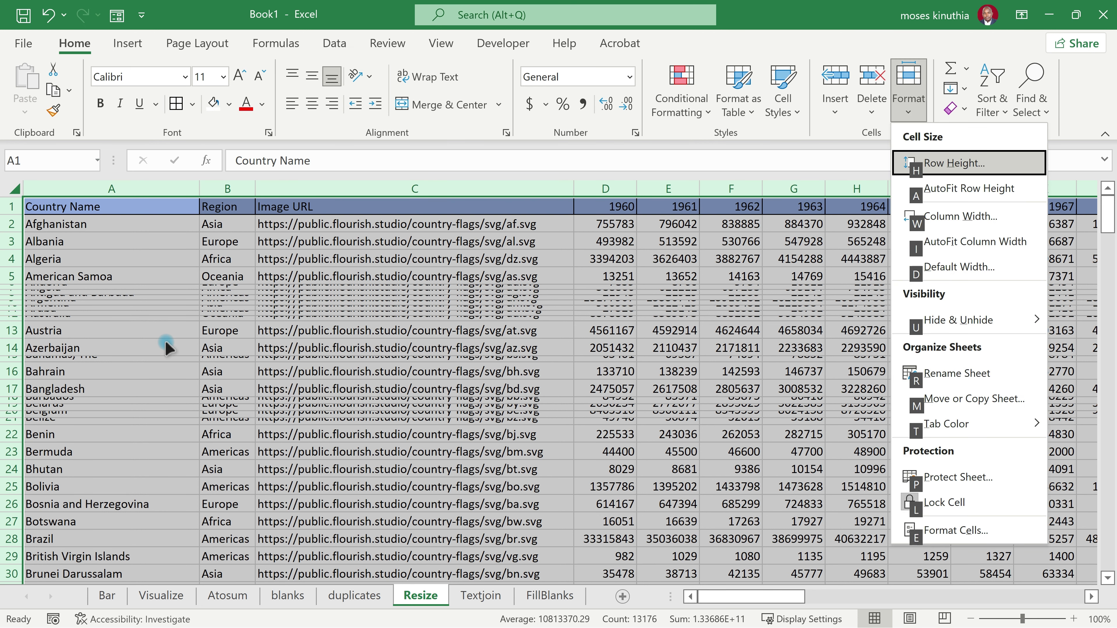
key("a")
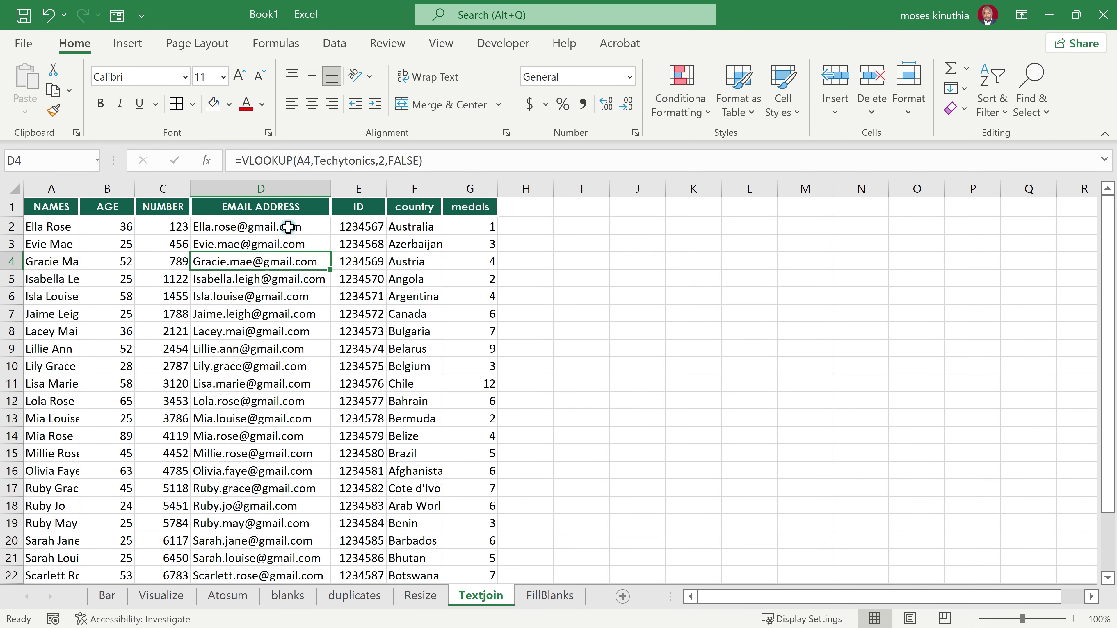
Step: Select the entries in the EMAIL ADDRESS column of the Textjoin sheet to review the list
left_click_drag(288, 226, 308, 572)
scroll(317, 361, "down", 1)
scroll(295, 347, "up", 2)
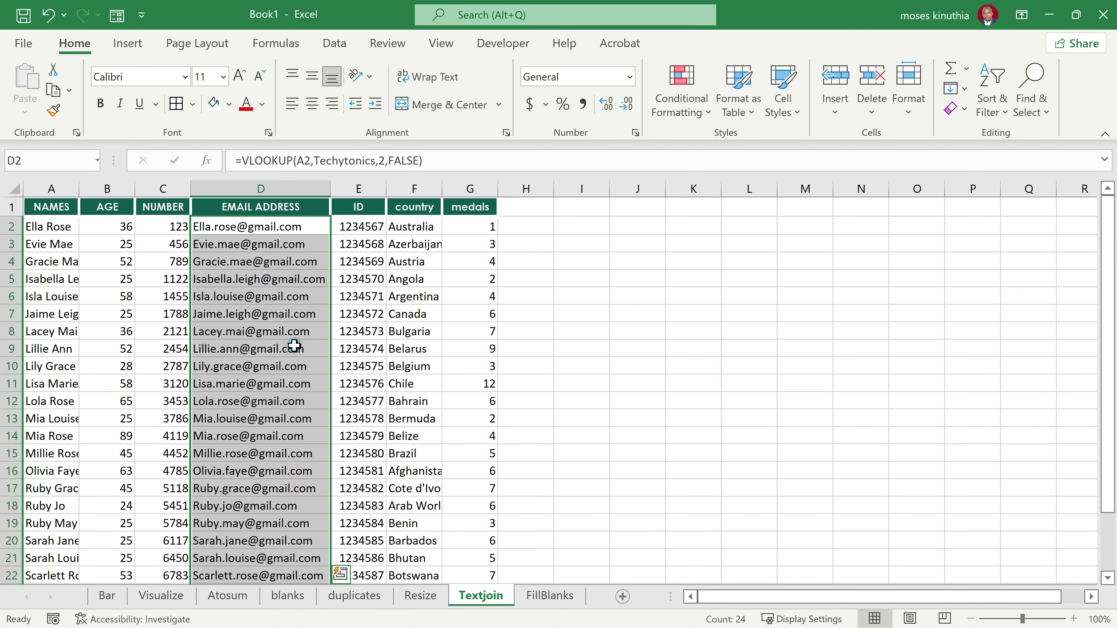
Step: Enter =TEXTJOIN(";",TRUE,D2:D26) in H2 to combine all e-mail addresses with semicolons, ignoring empty cells
left_click(523, 220)
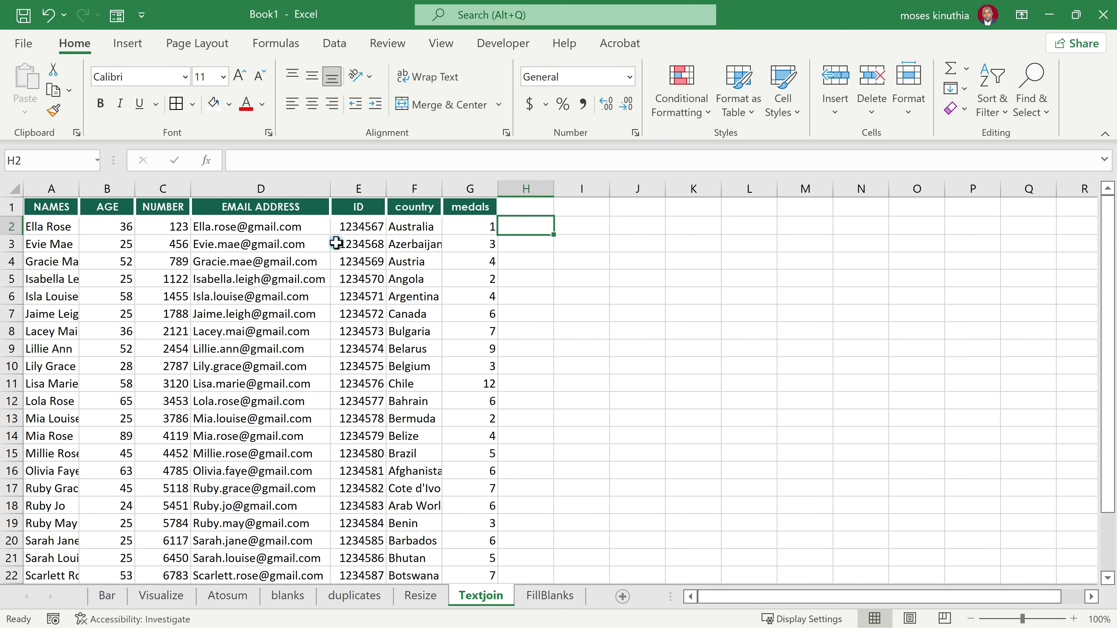
type("=")
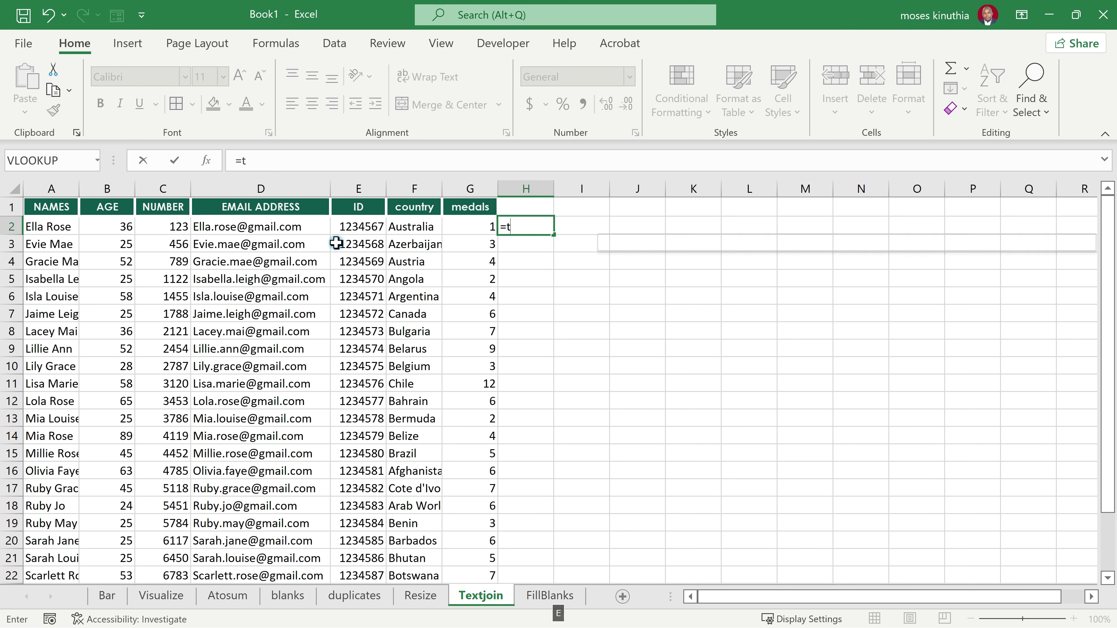
type("textj")
key("Tab")
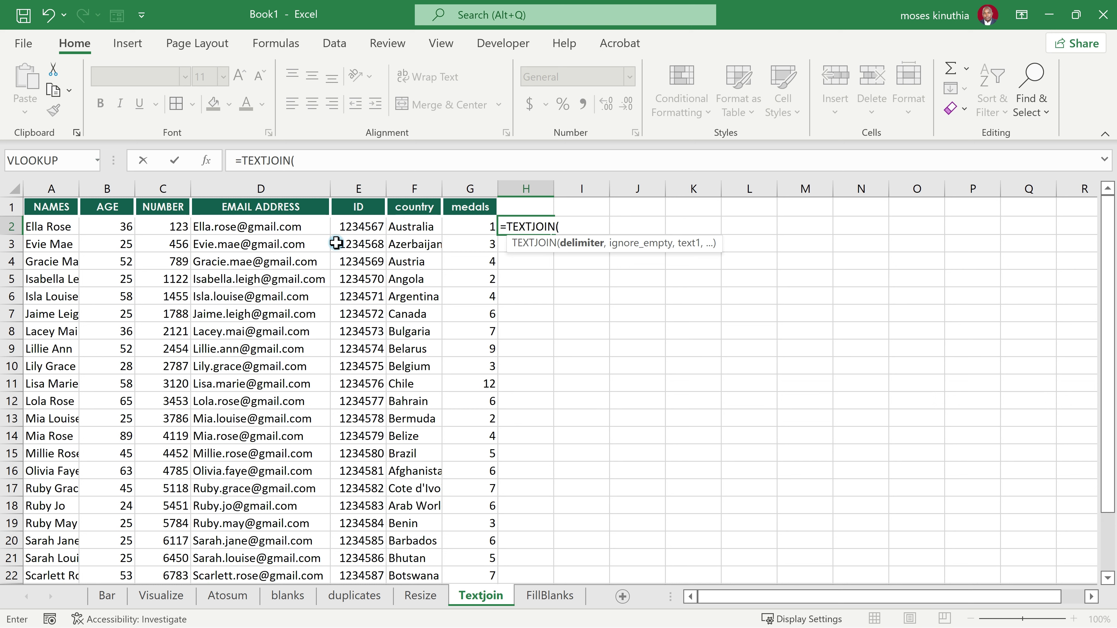
type("\";\",")
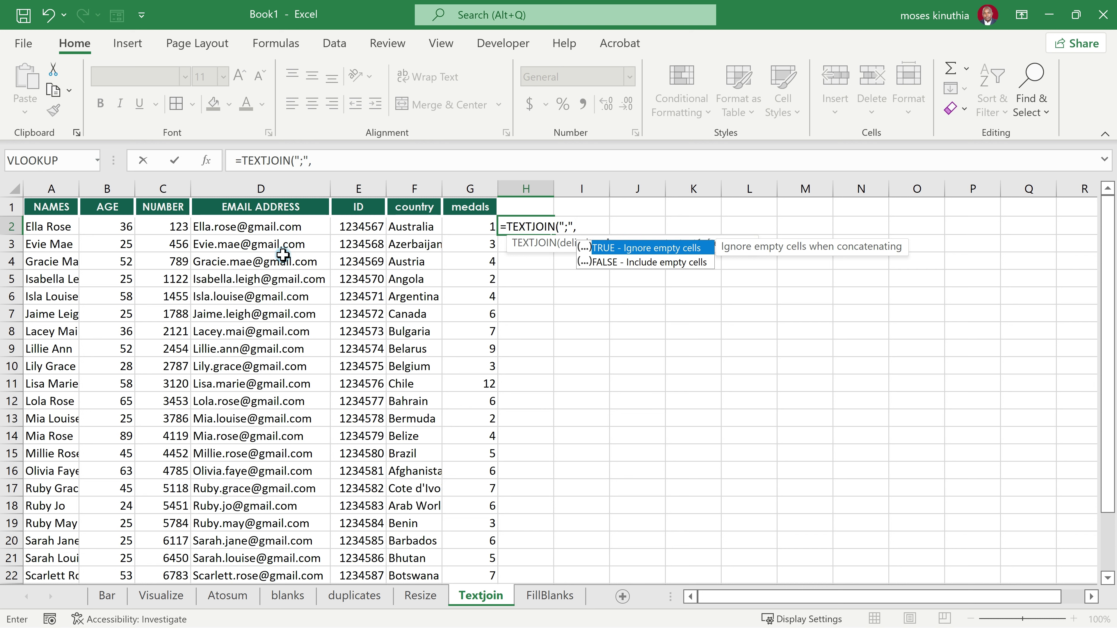
key("Tab")
type(",")
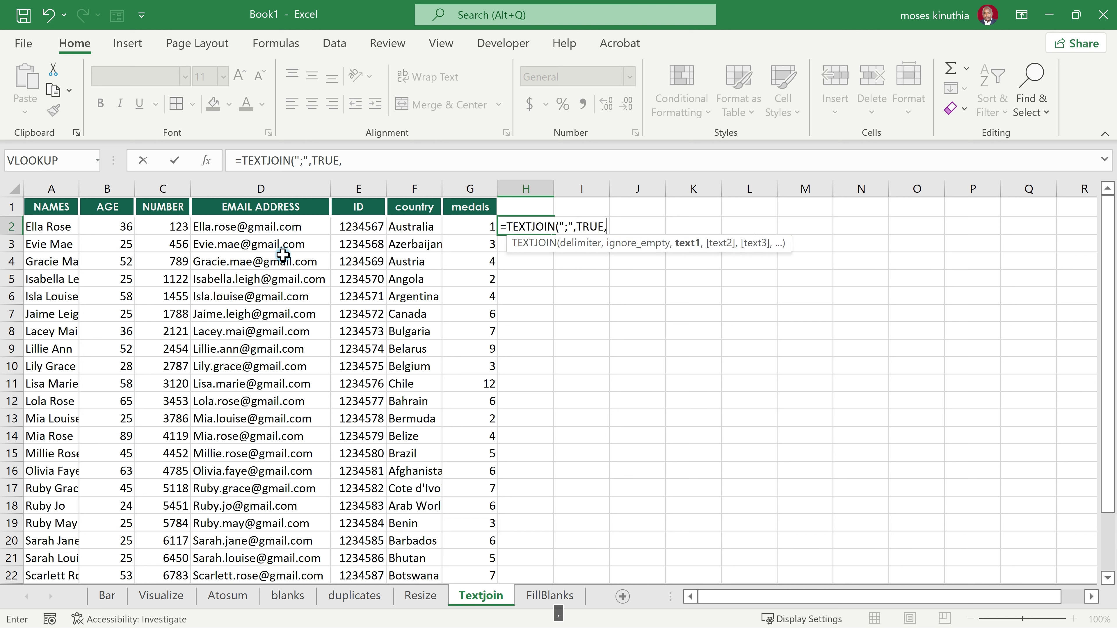
left_click(270, 225)
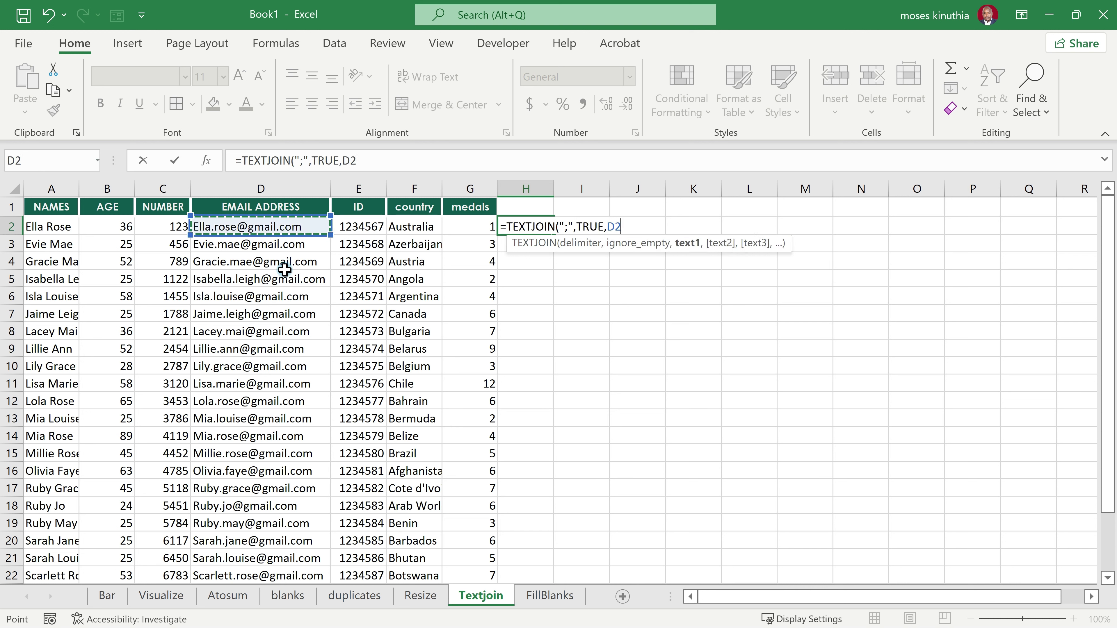
key("ctrl+shift+Down")
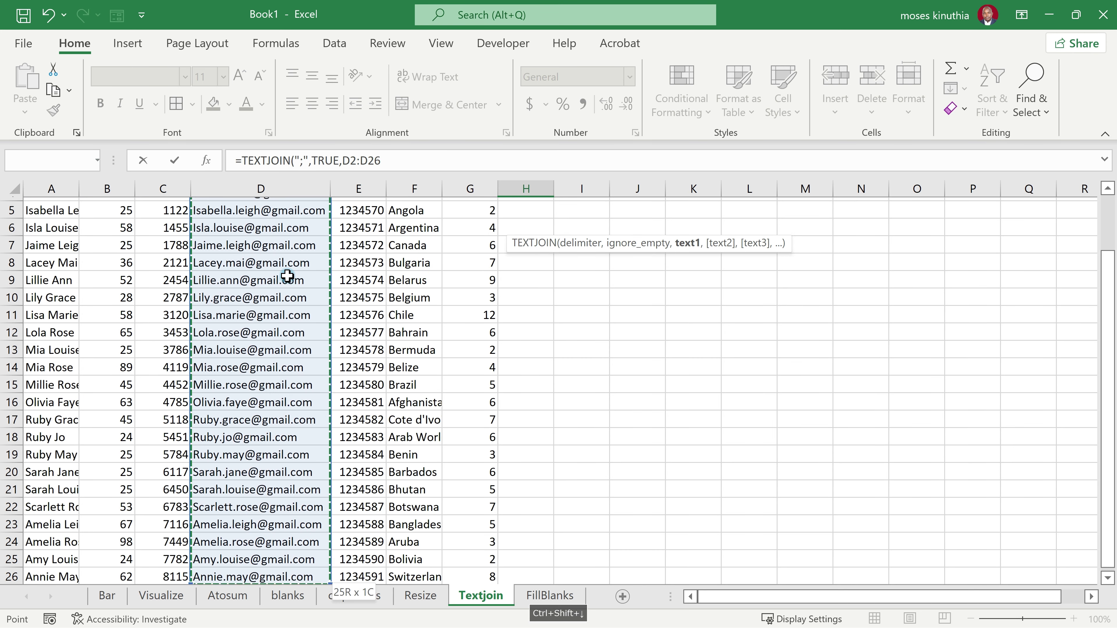
type(")")
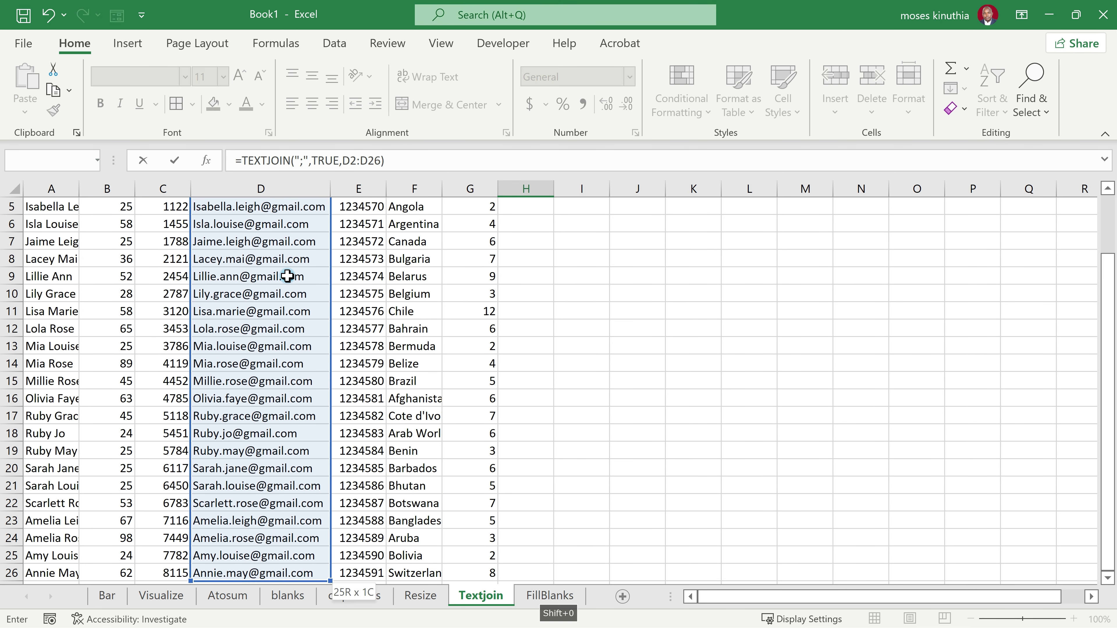
key("Return")
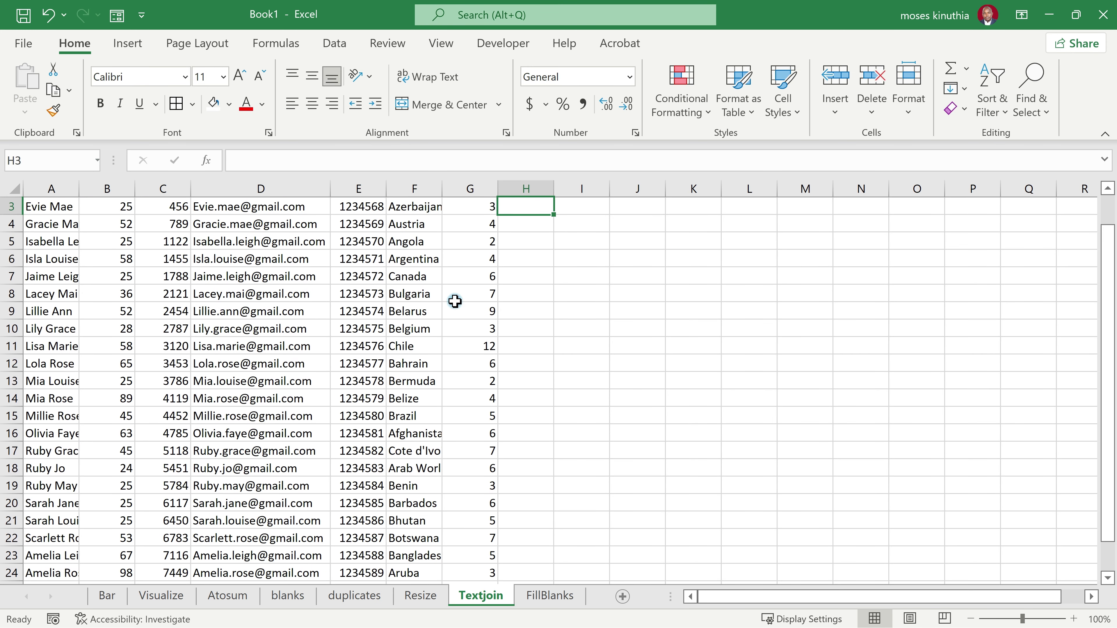
Step: Copy the combined e-mail address list in H2
scroll(456, 302, "up", 1)
left_click(527, 229)
key("ctrl+c")
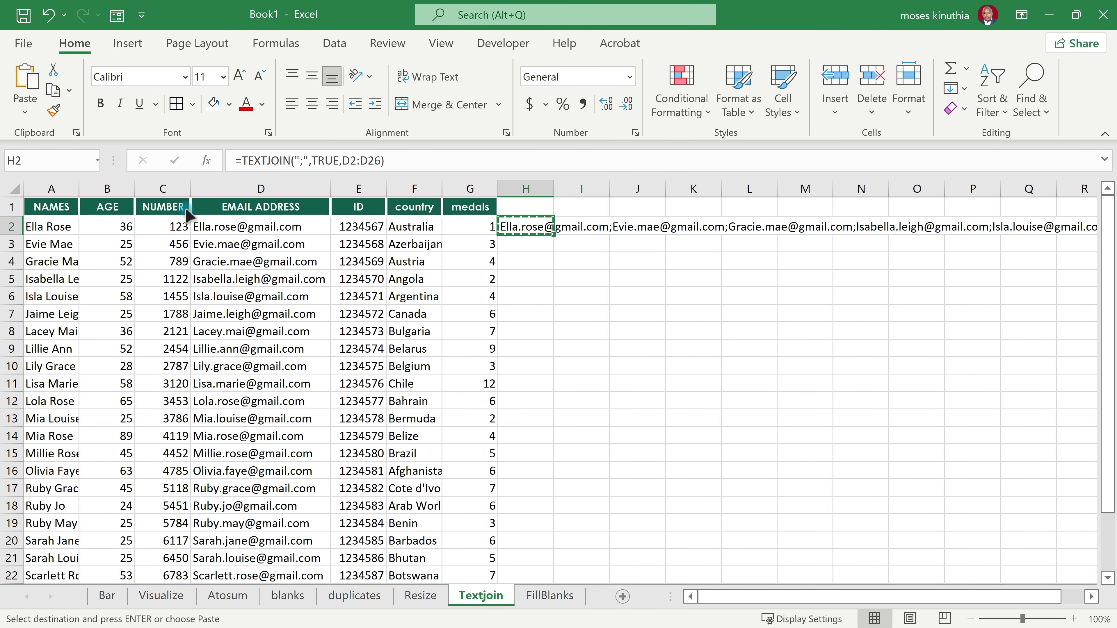